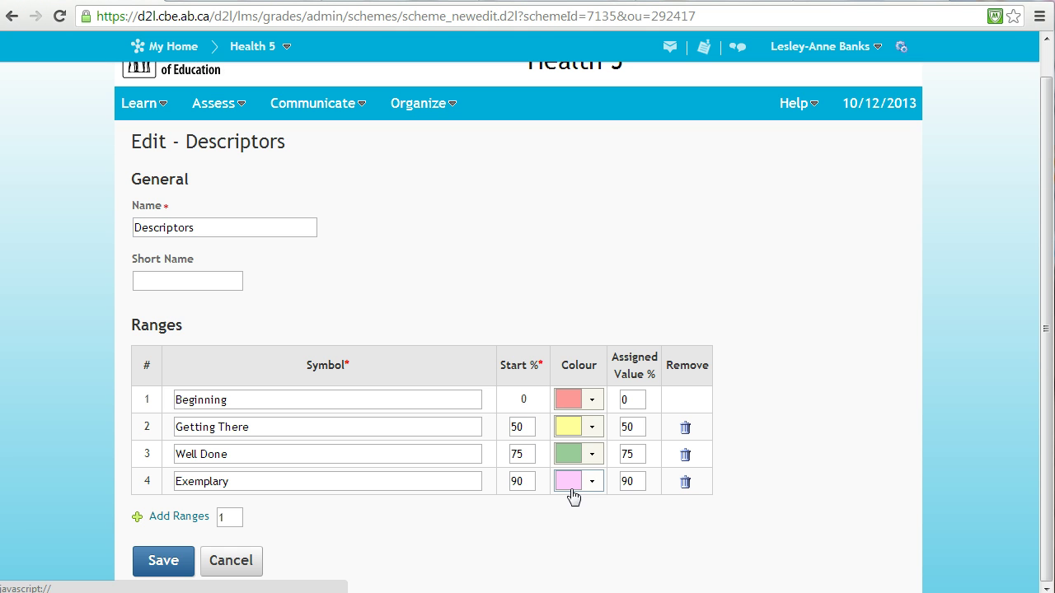
- Save the Descriptors grade scheme and check which further actions are available for the schemes
left_click(159, 567)
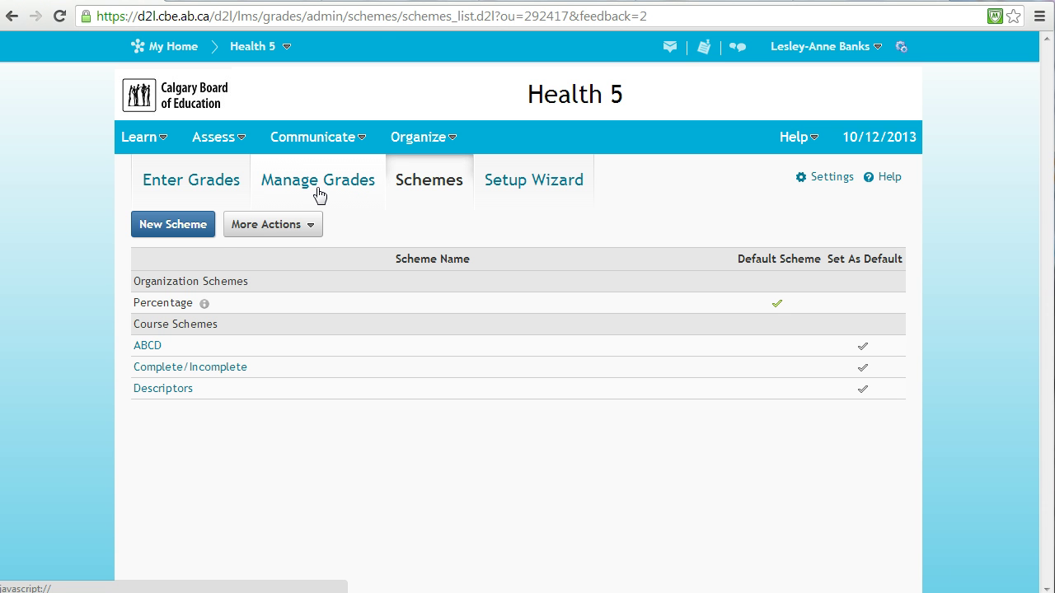
left_click(311, 229)
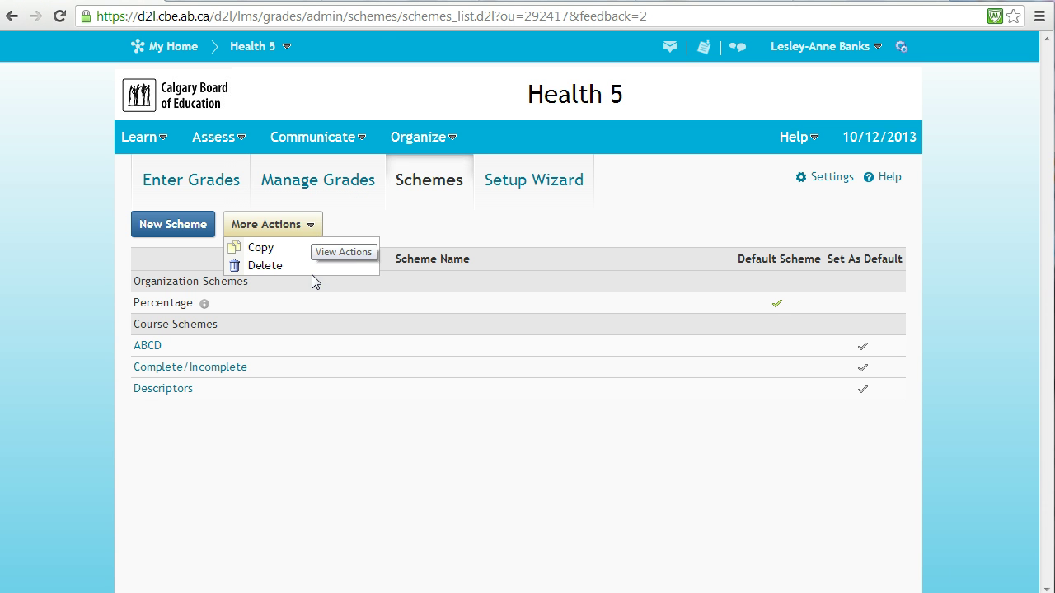
left_click(310, 415)
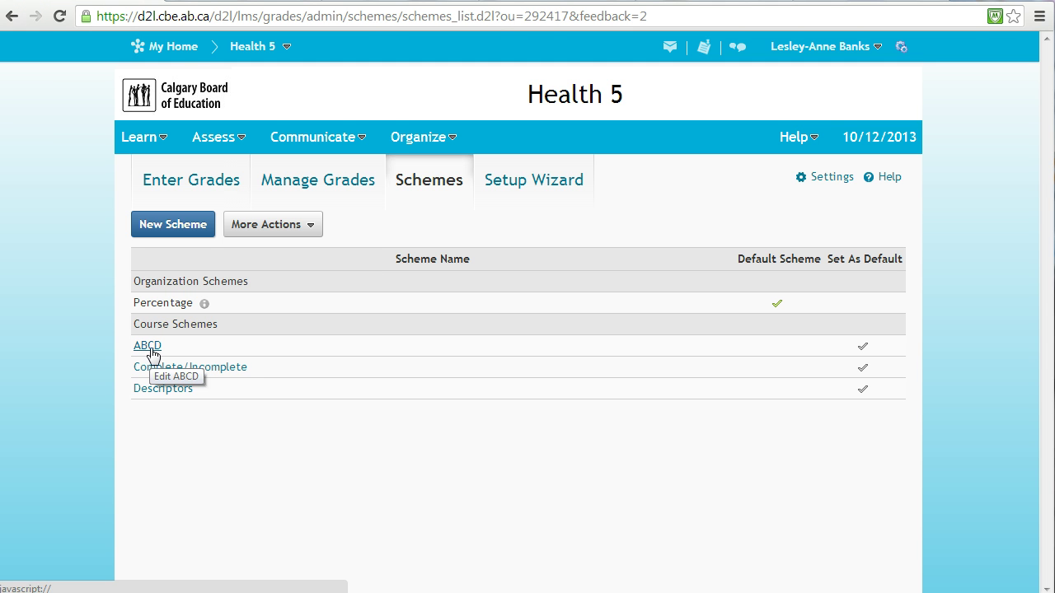
- Open the ABCD grade scheme and review its symbols, start percentages and colours
left_click(151, 353)
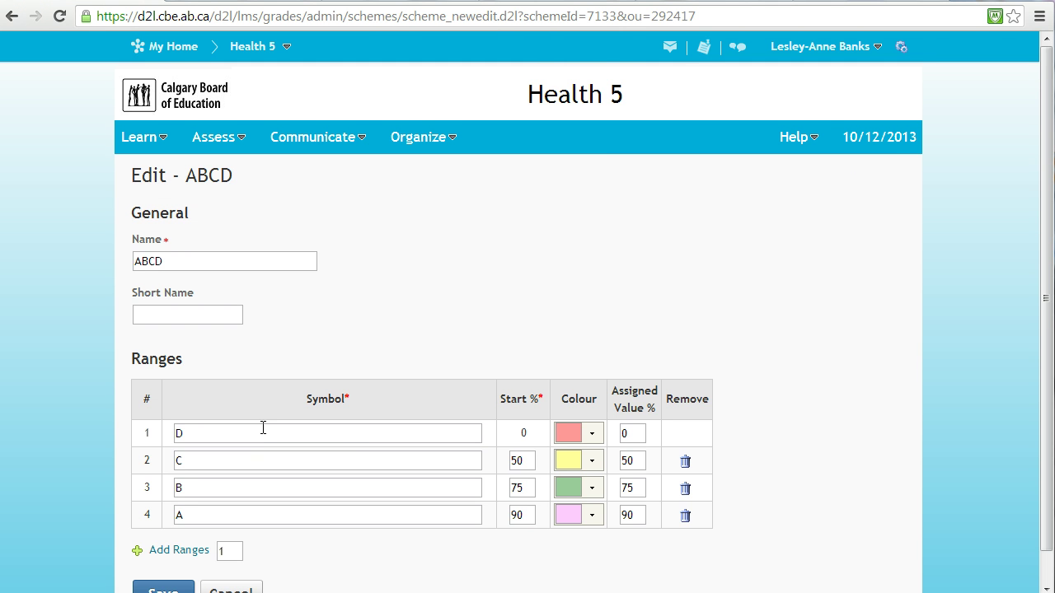
scroll(259, 487, "down", 1)
scroll(251, 498, "up", 1)
- Return to the course's grades area and show the list for managing grade items
left_click(229, 142)
left_click(224, 204)
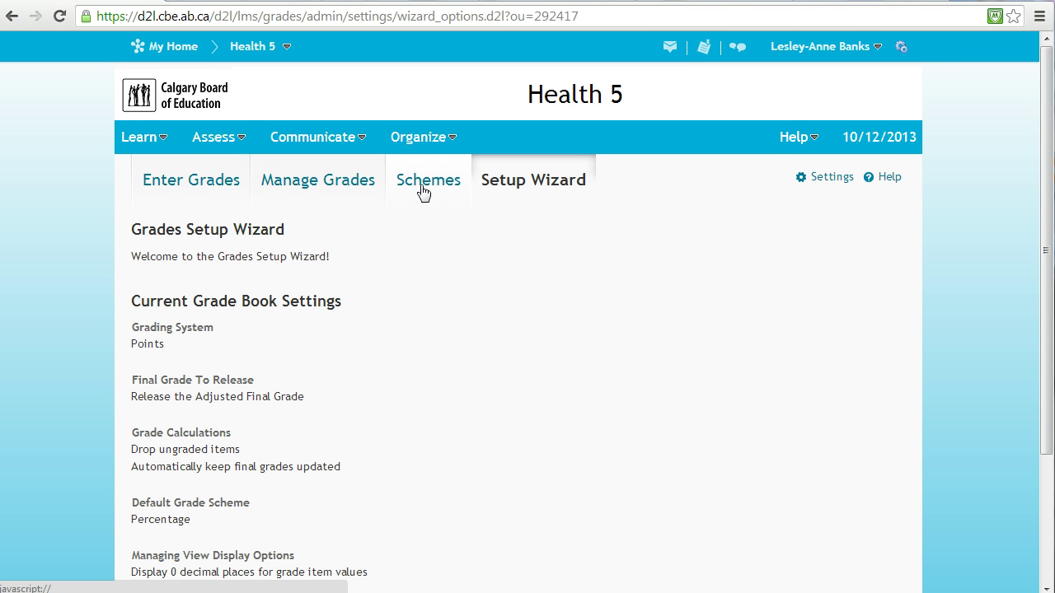
left_click(333, 189)
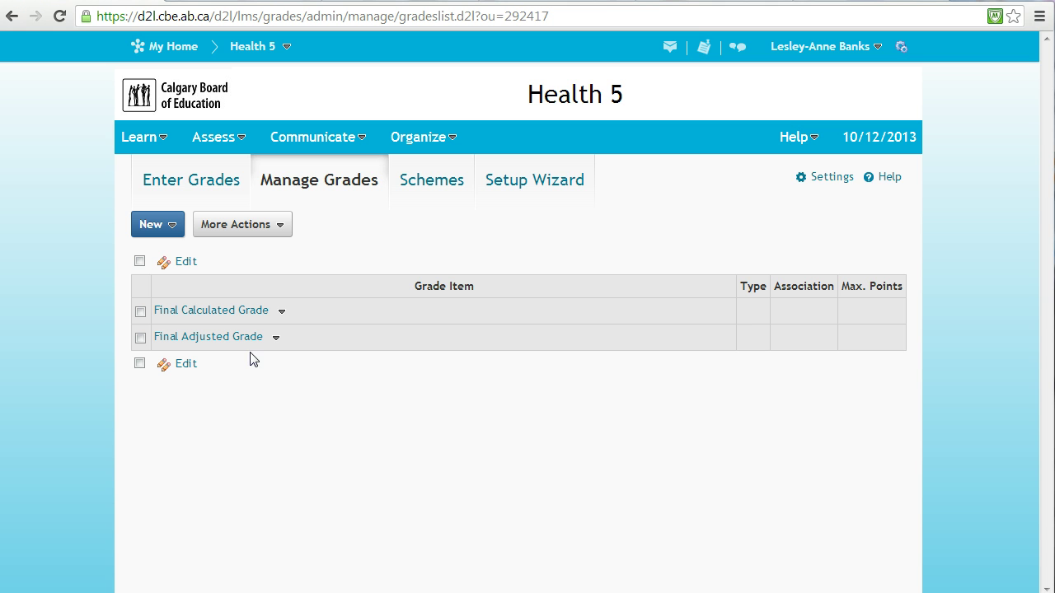
- Start a new grade category and name it Language Arts Term 1
left_click(174, 227)
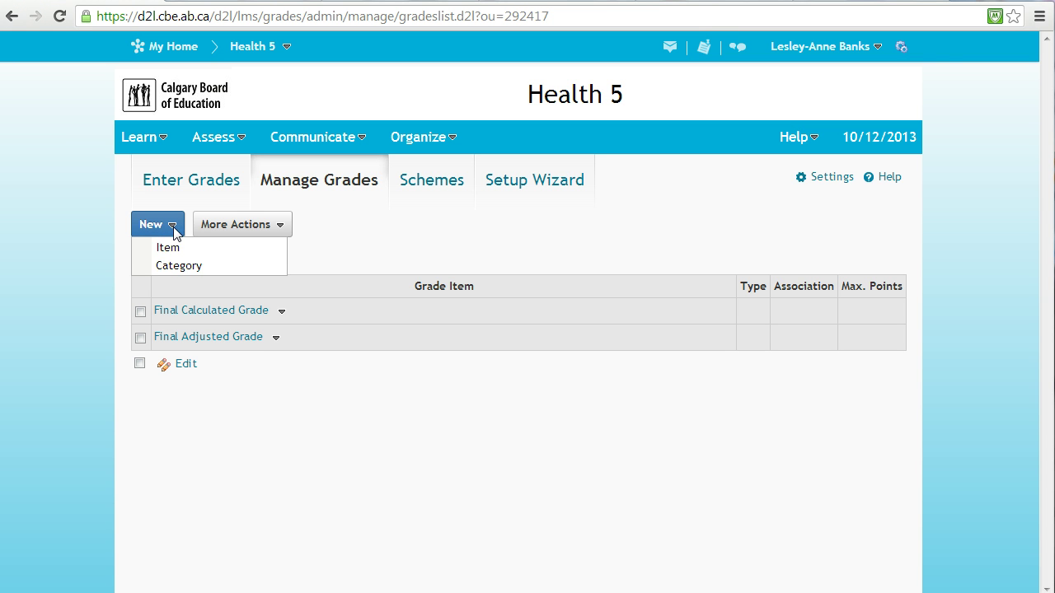
left_click(167, 267)
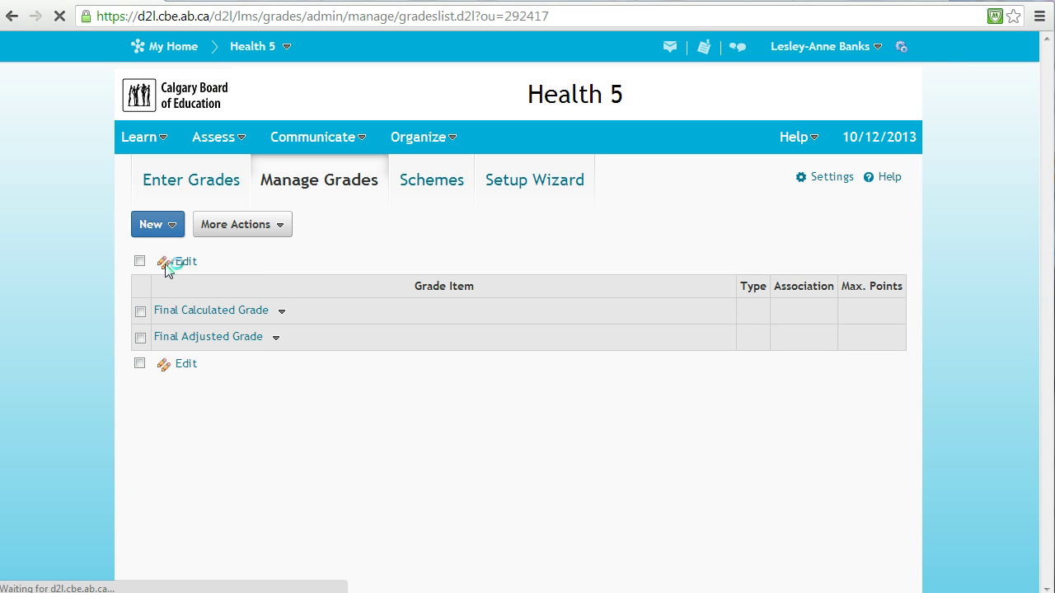
left_click(197, 306)
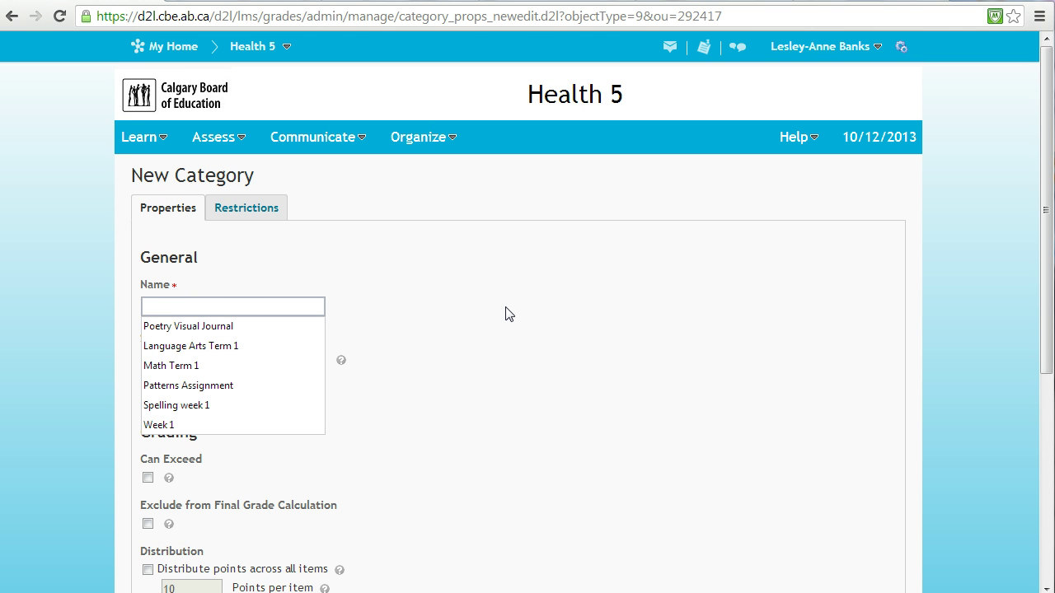
type("L")
key("BackSpace")
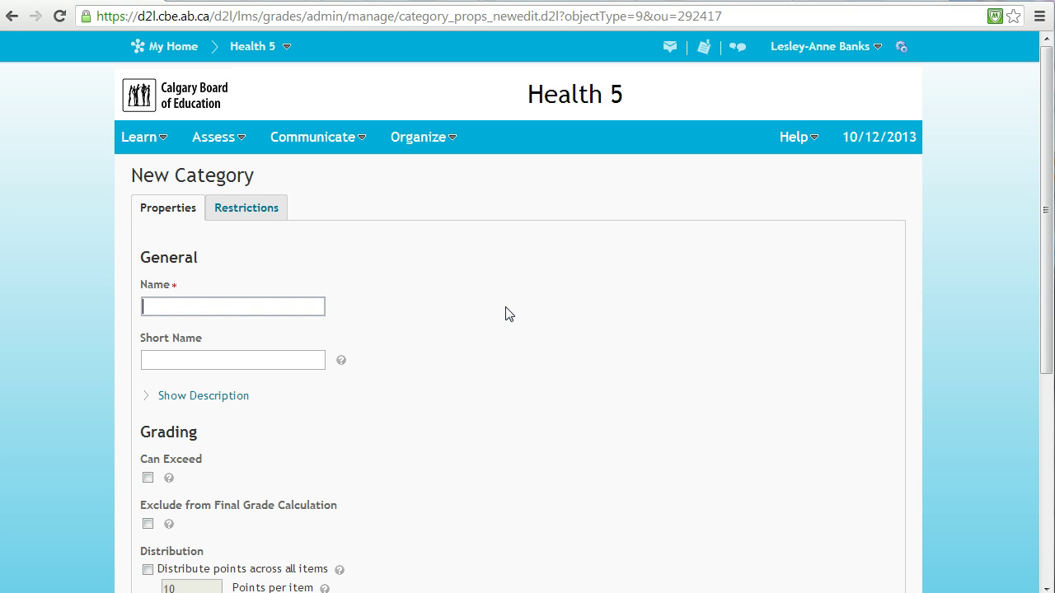
type("L")
key("BackSpace")
type("L")
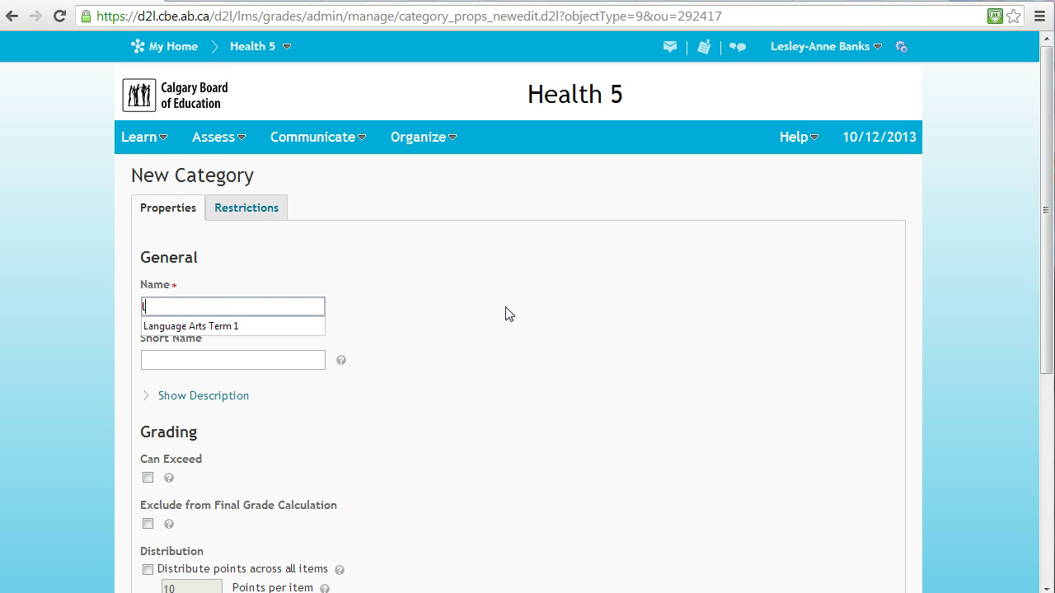
key("BackSpace")
type("L")
key("Down")
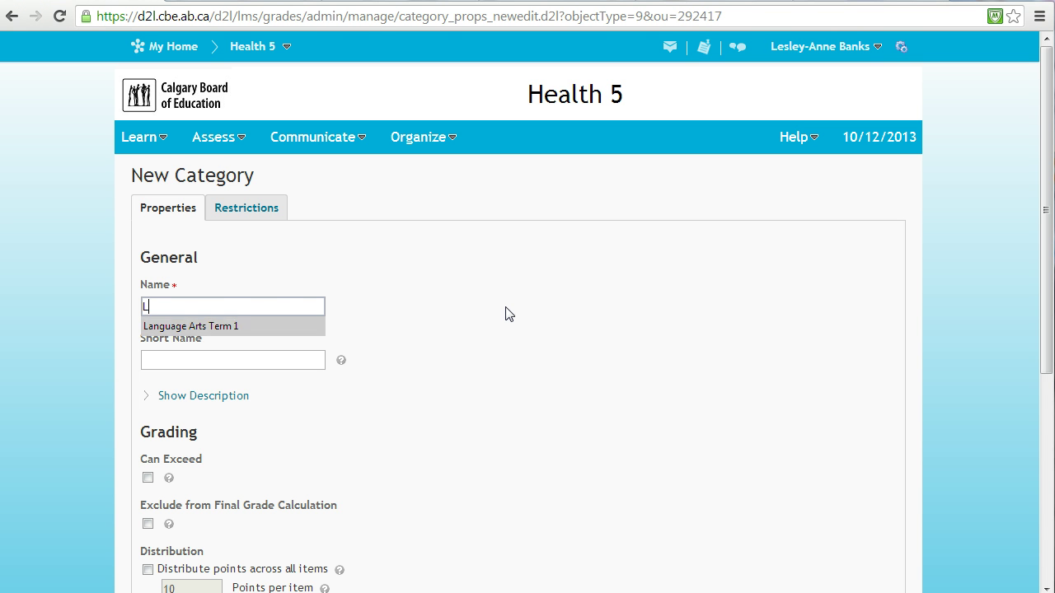
key("Return")
- Look over the category's display options and description section, switching the display override on and off and collapsing the description again
scroll(368, 373, "down", 2)
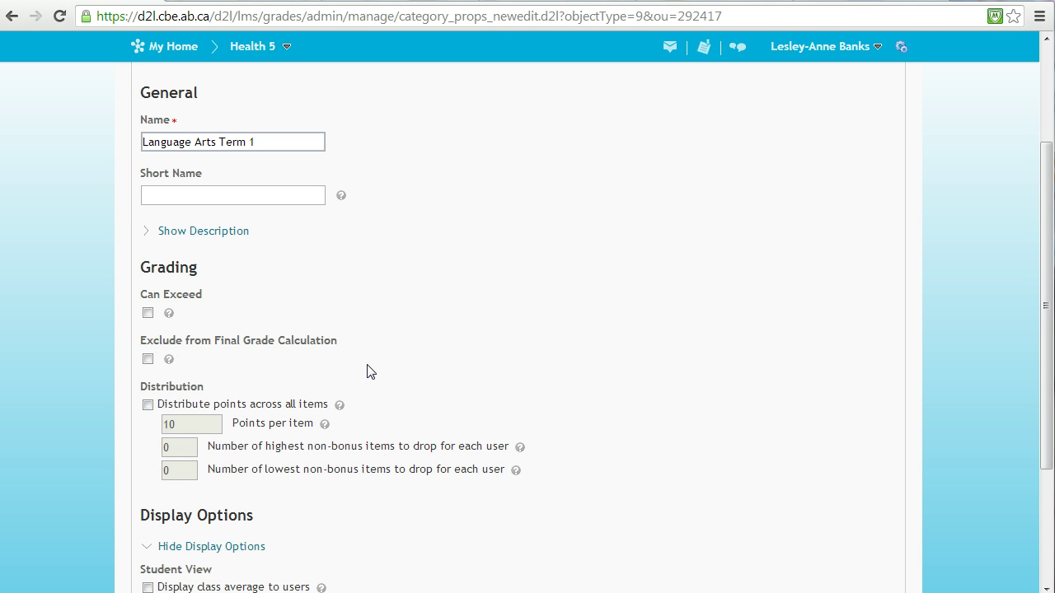
scroll(368, 373, "down", 2)
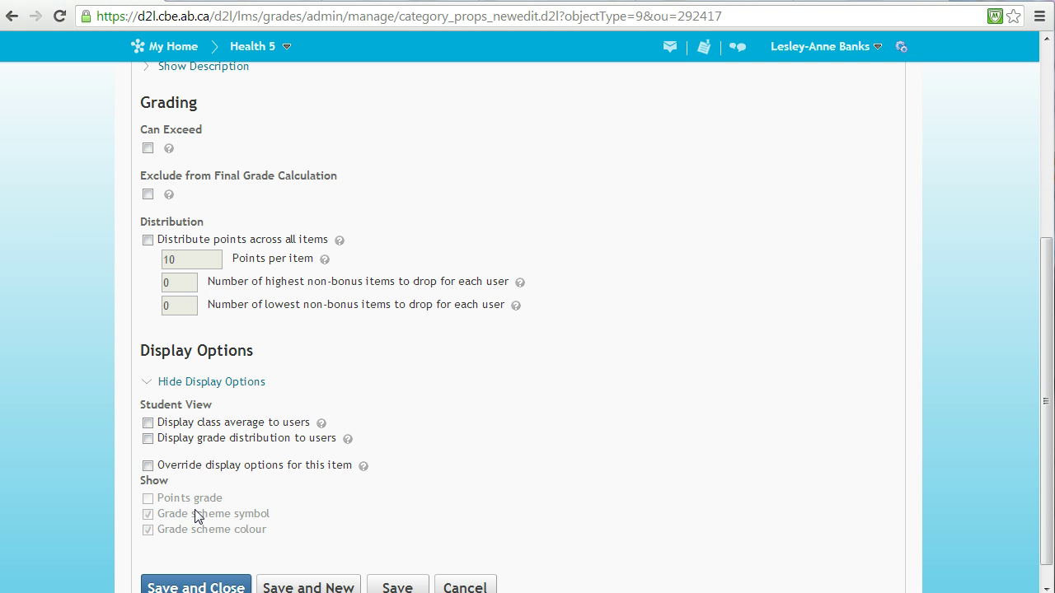
left_click(148, 465)
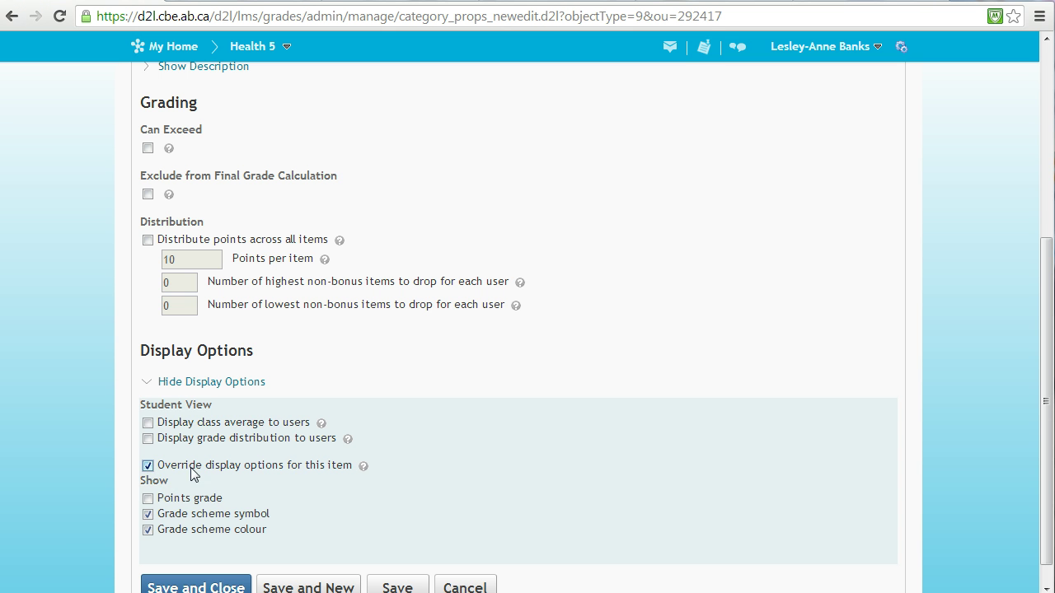
left_click(148, 466)
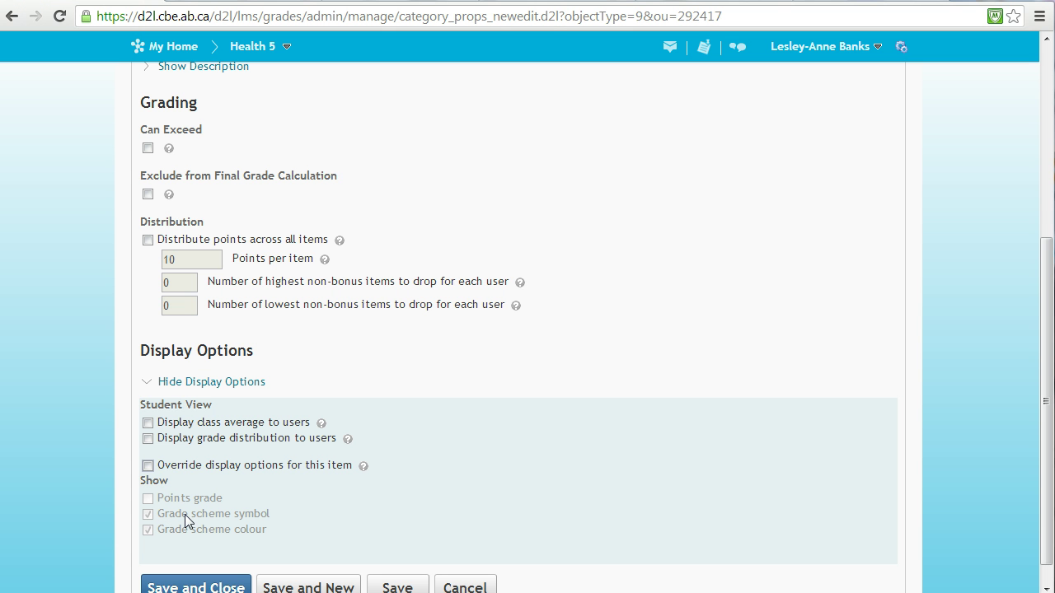
scroll(181, 536, "up", 3)
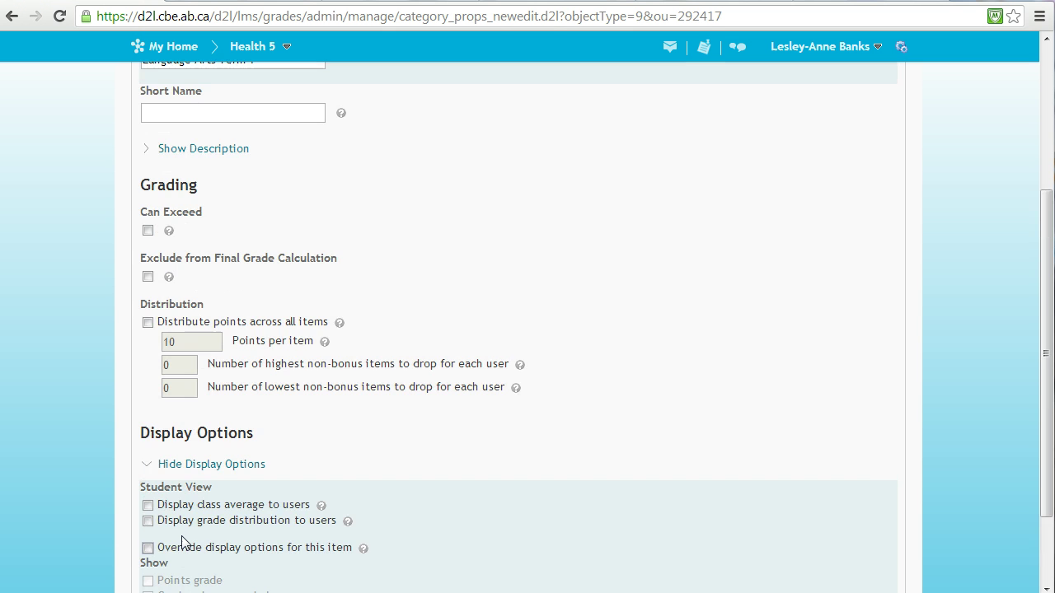
left_click(236, 315)
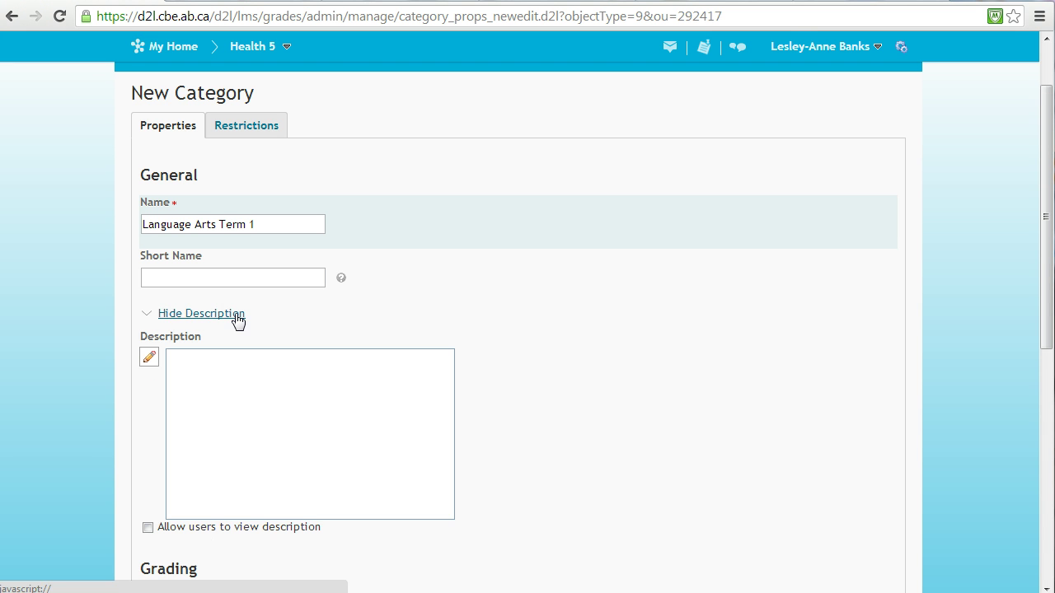
left_click(149, 530)
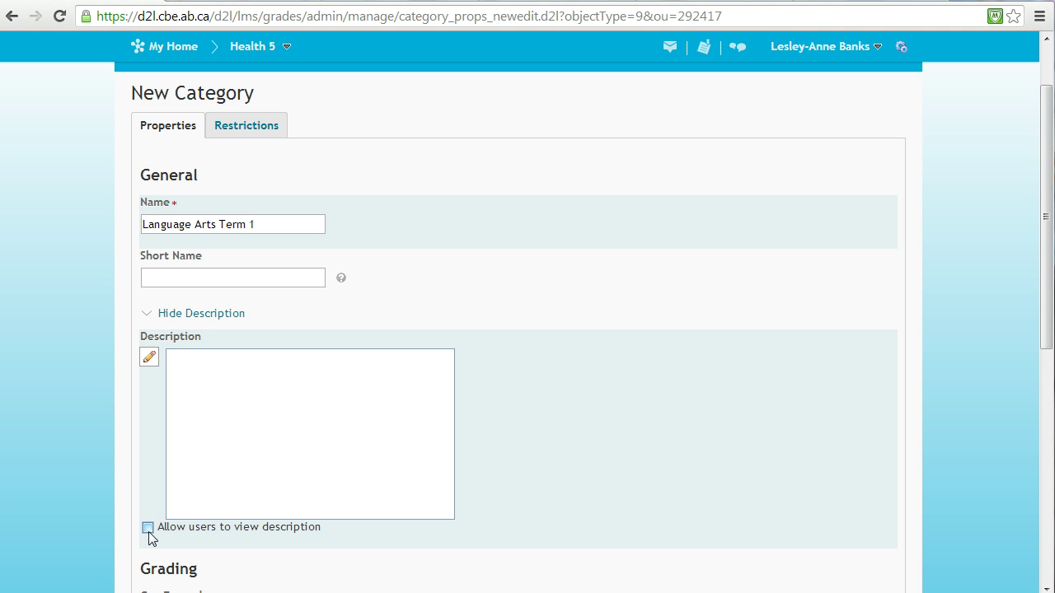
left_click(234, 314)
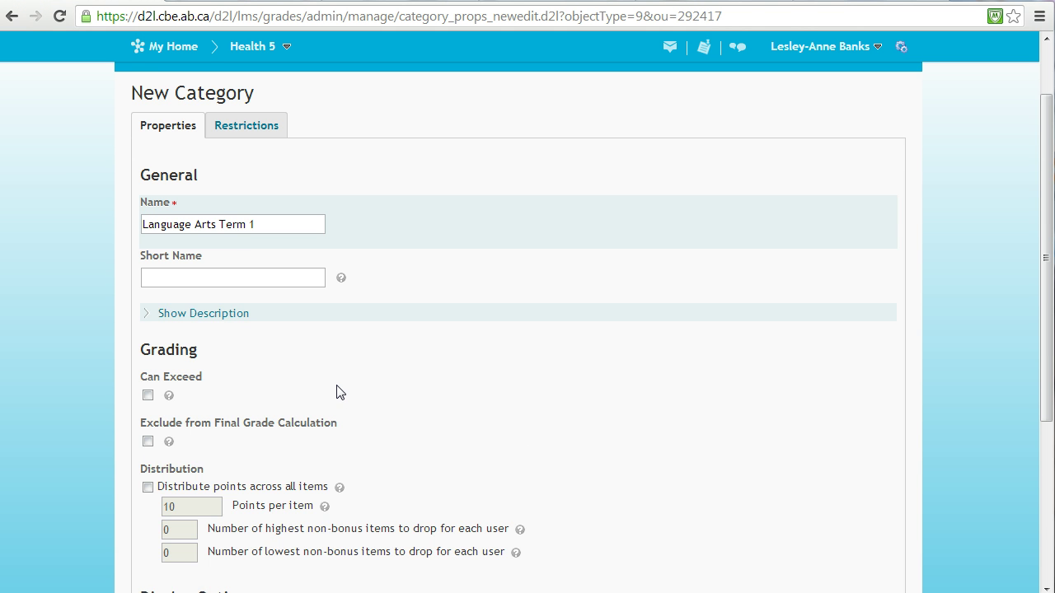
- Save the Language Arts Term 1 category and close its form
scroll(338, 393, "down", 4)
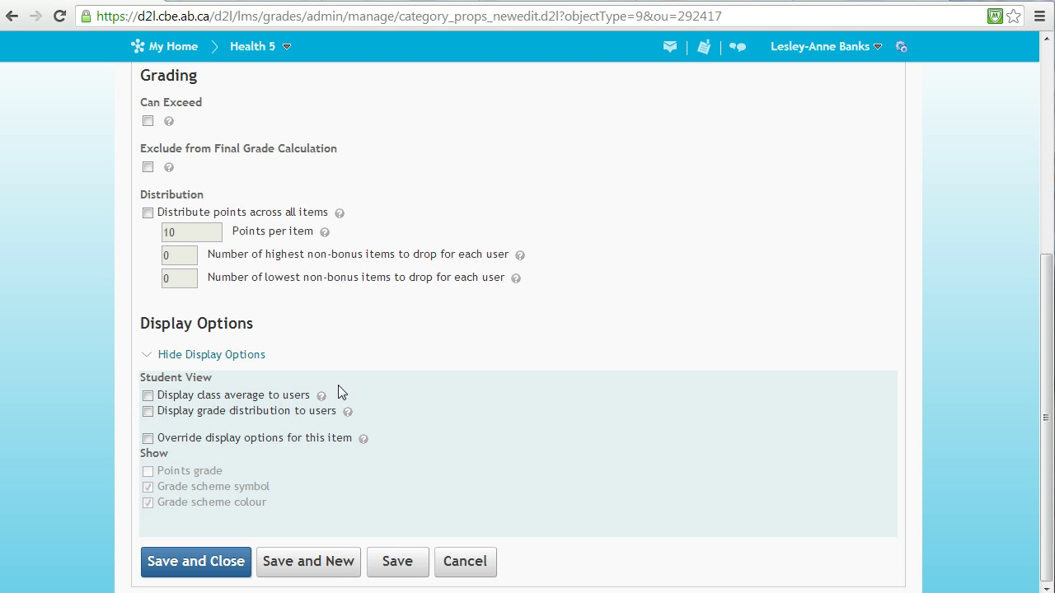
left_click(214, 565)
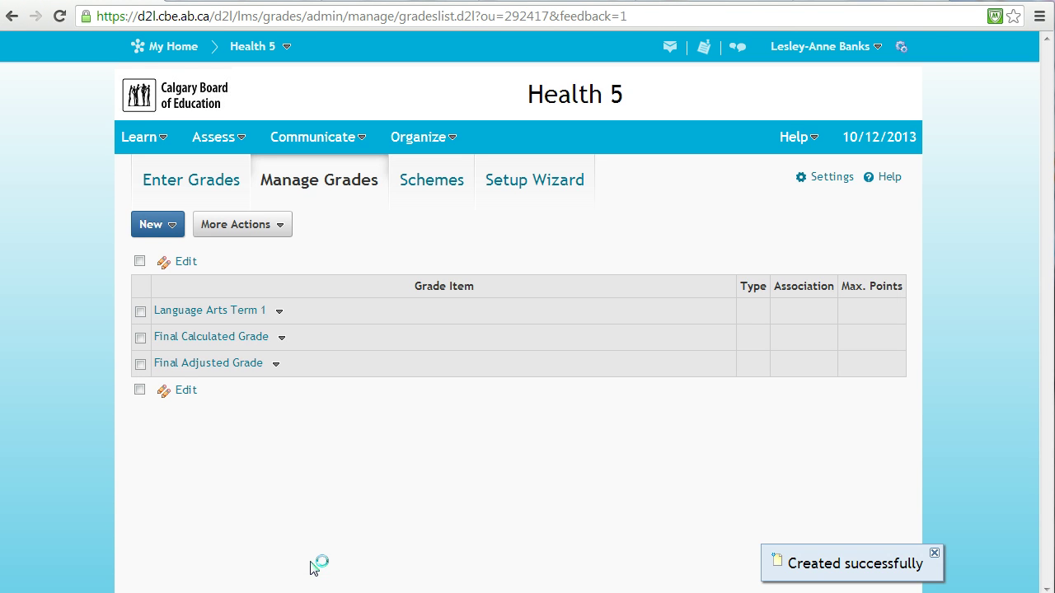
- Create a second grade category named Math Term 1, then save and close it
left_click(173, 227)
left_click(169, 267)
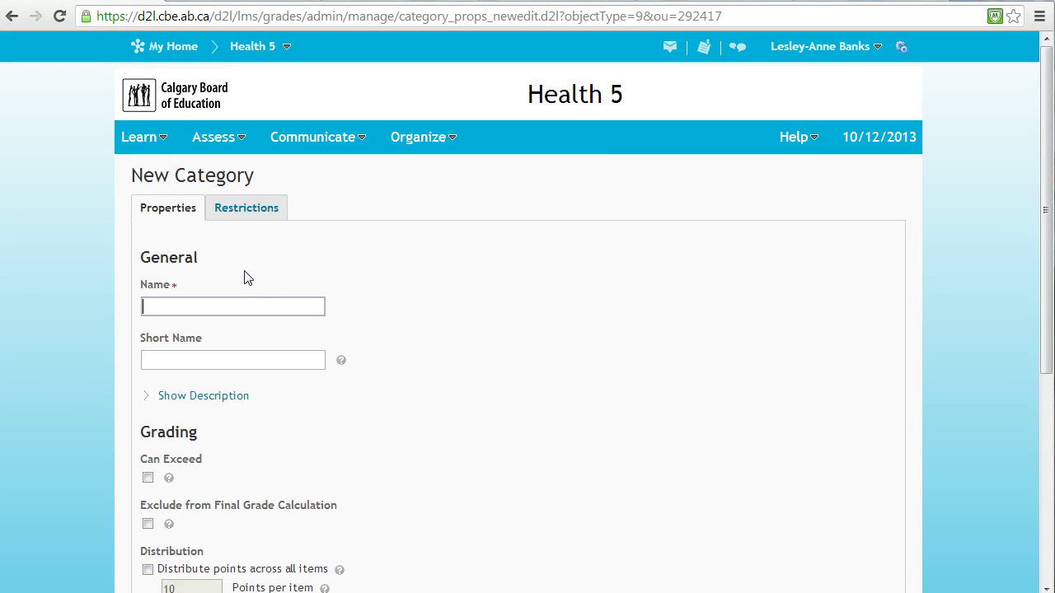
type("M")
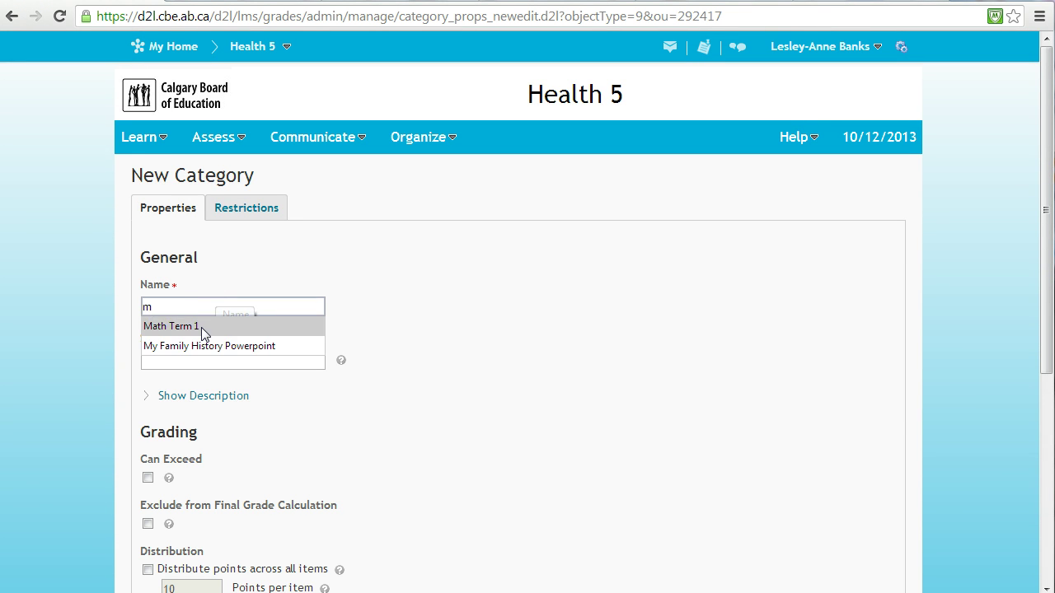
left_click(201, 327)
scroll(233, 428, "down", 5)
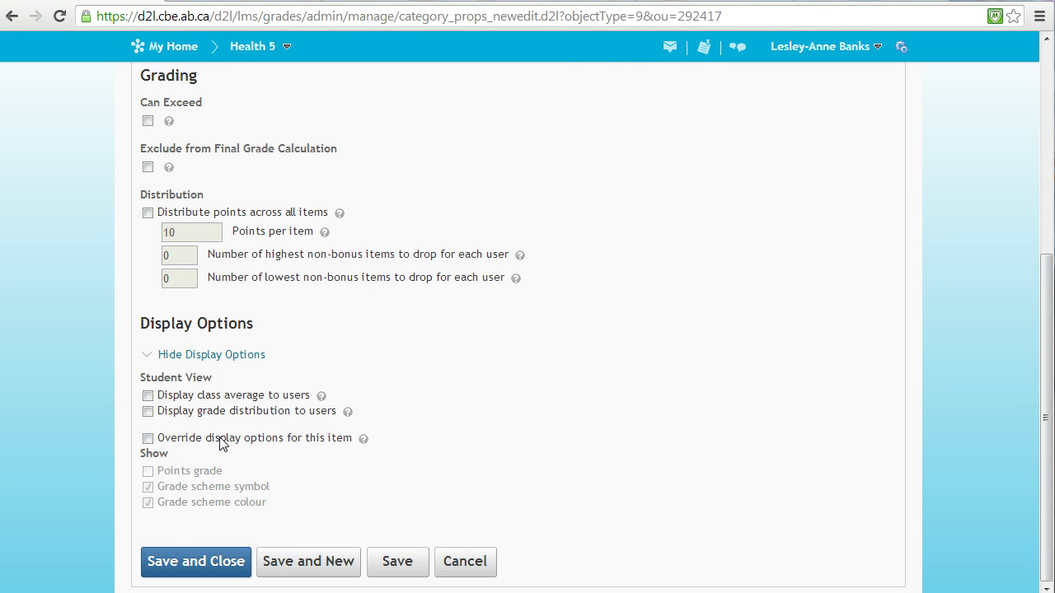
left_click(210, 567)
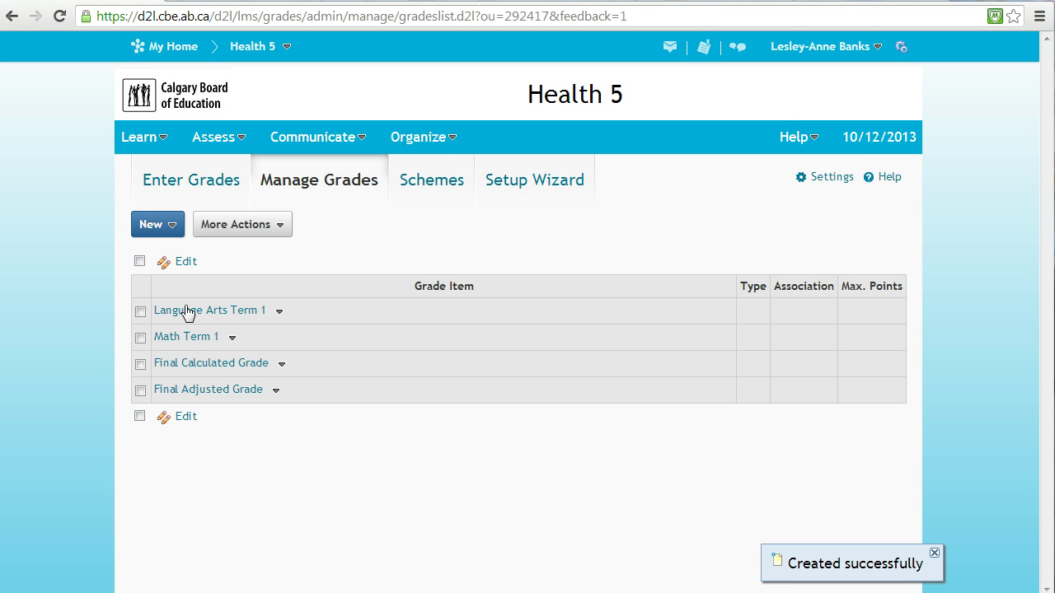
- Start a new Selectbox grade item and name it Poetry Visual Journal
left_click(171, 227)
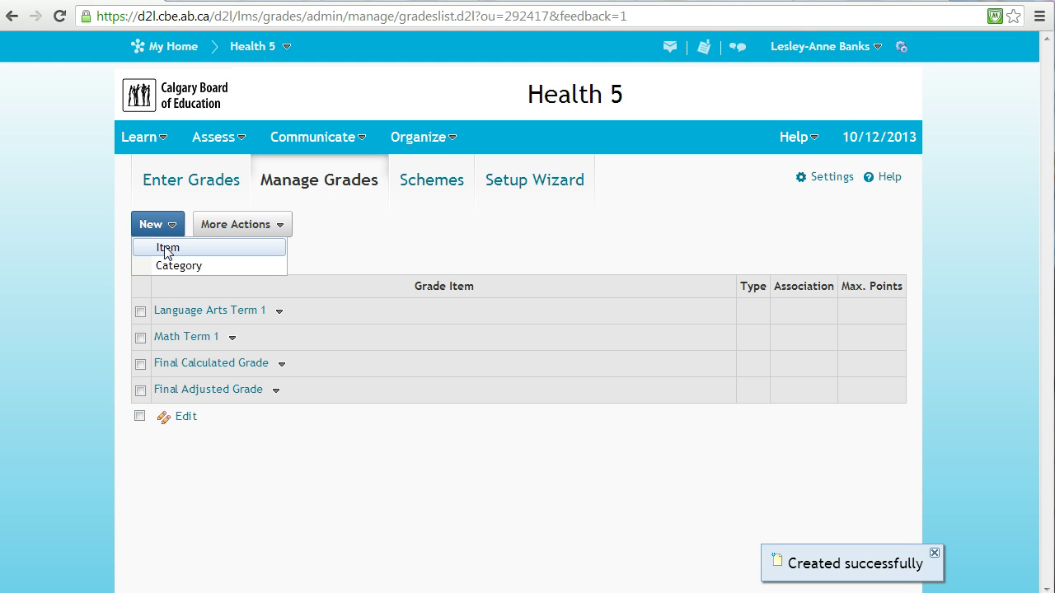
left_click(167, 248)
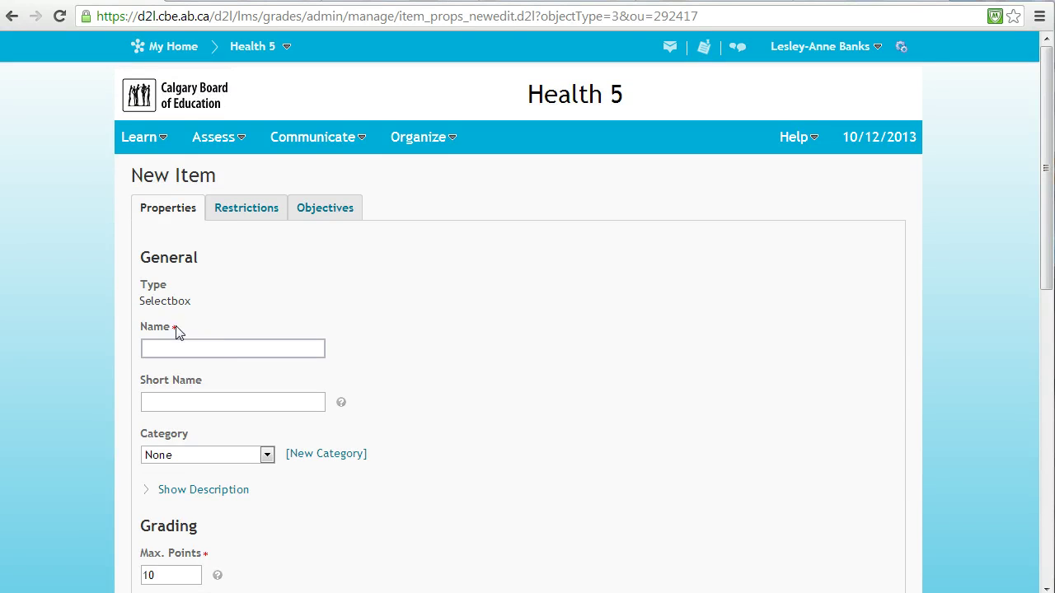
left_click(174, 348)
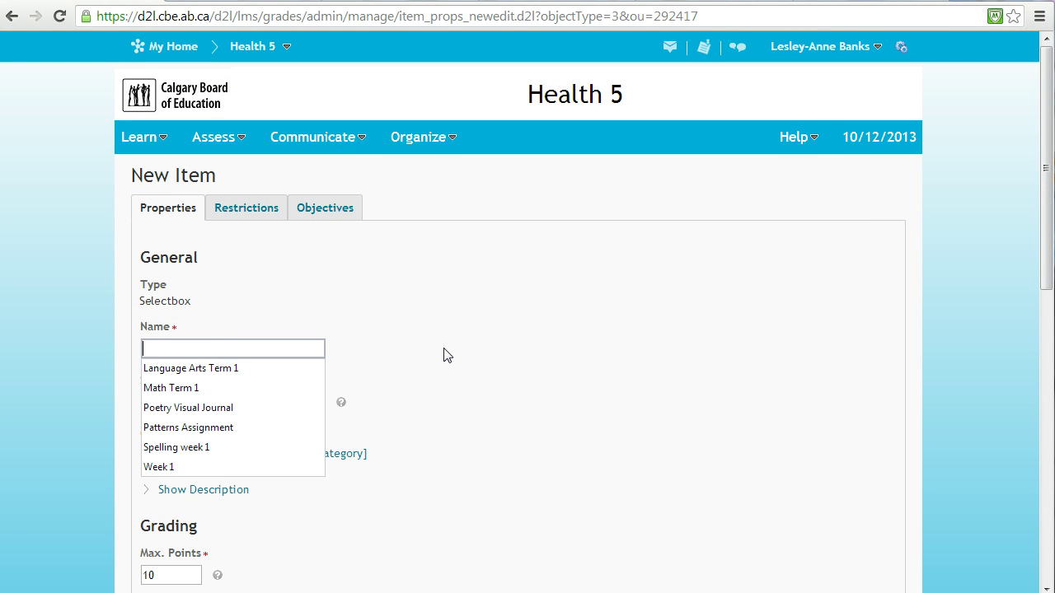
left_click(237, 408)
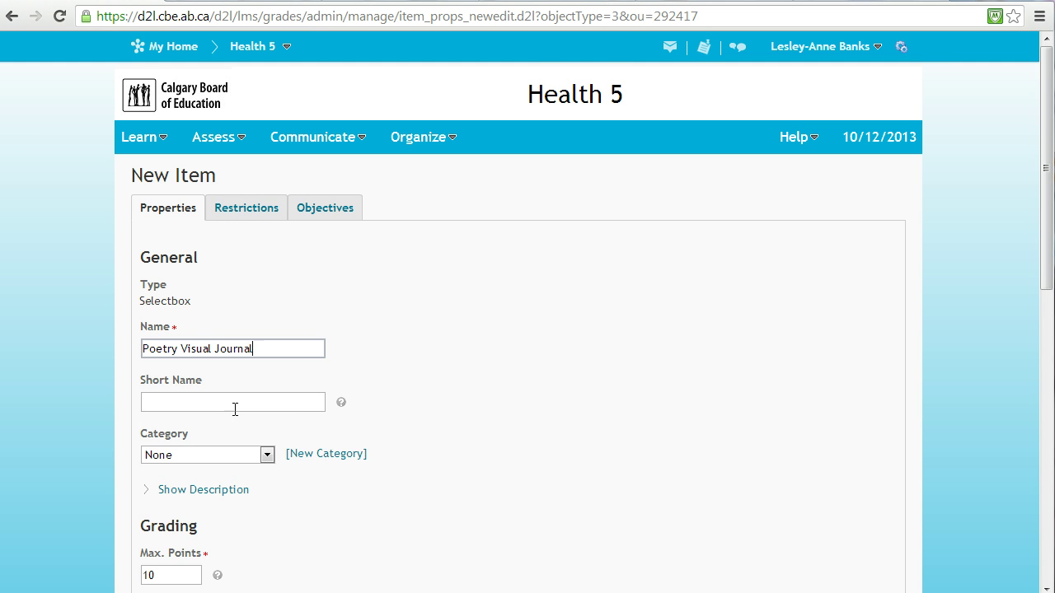
- Assign the Poetry Visual Journal item to the Language Arts Term 1 category
scroll(437, 475, "down", 1)
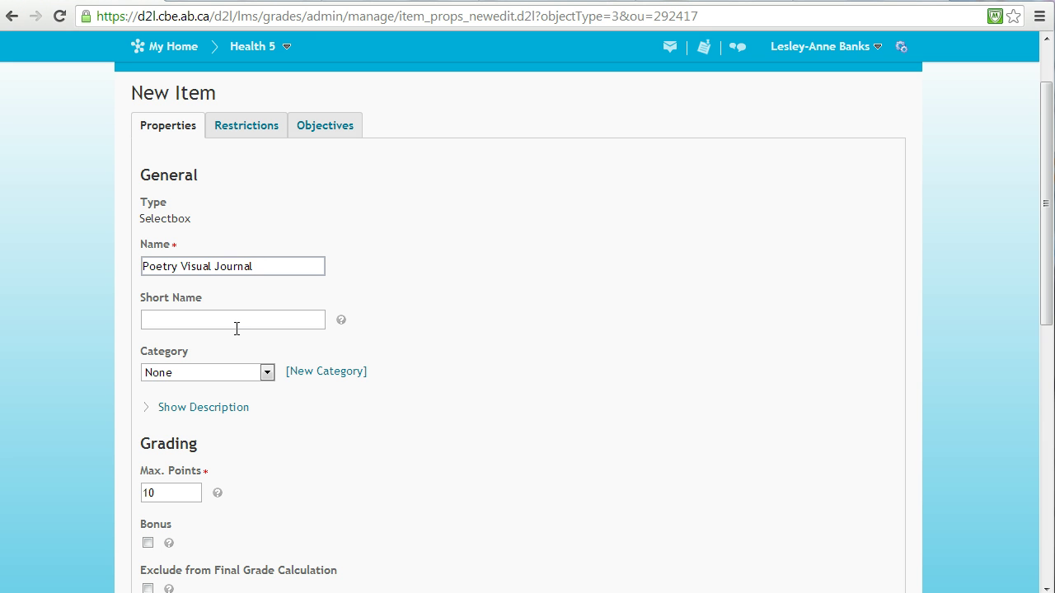
left_click(267, 374)
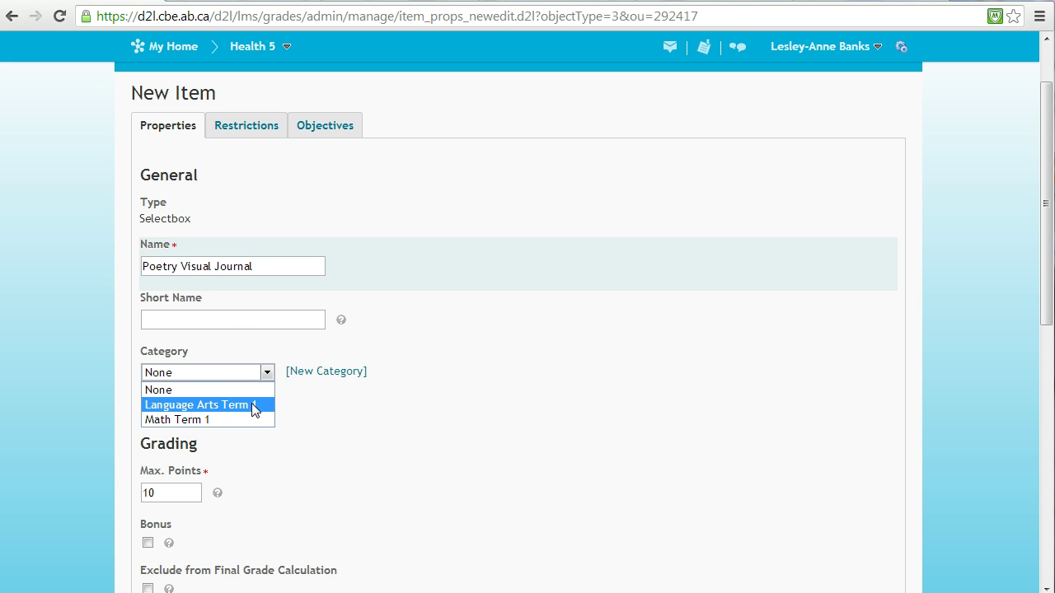
left_click(254, 405)
- Set the Poetry Visual Journal item's grade scheme to Descriptors, and save and close the item
scroll(254, 410, "down", 1)
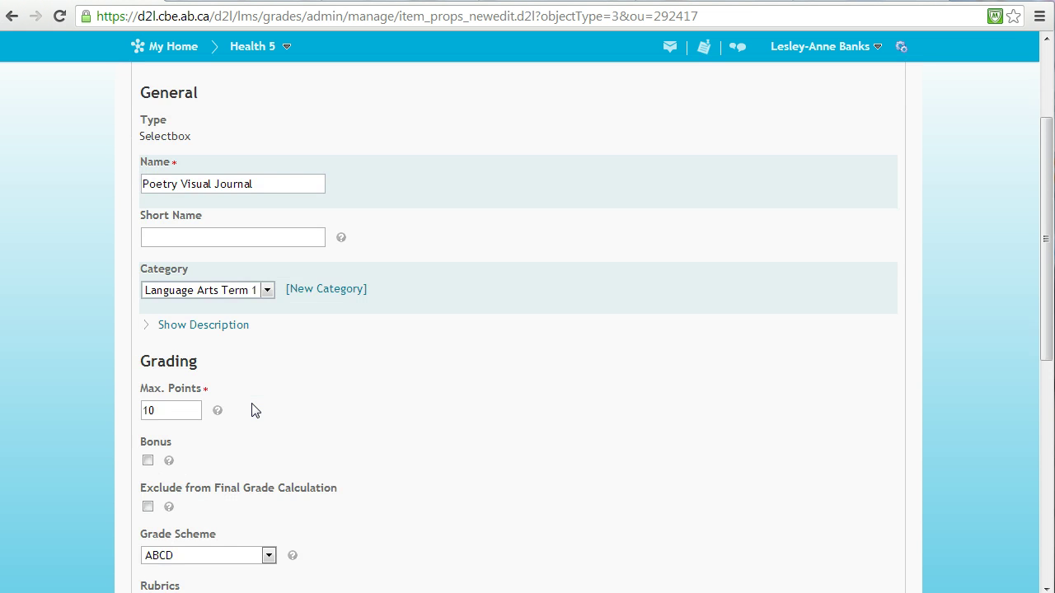
scroll(253, 410, "down", 3)
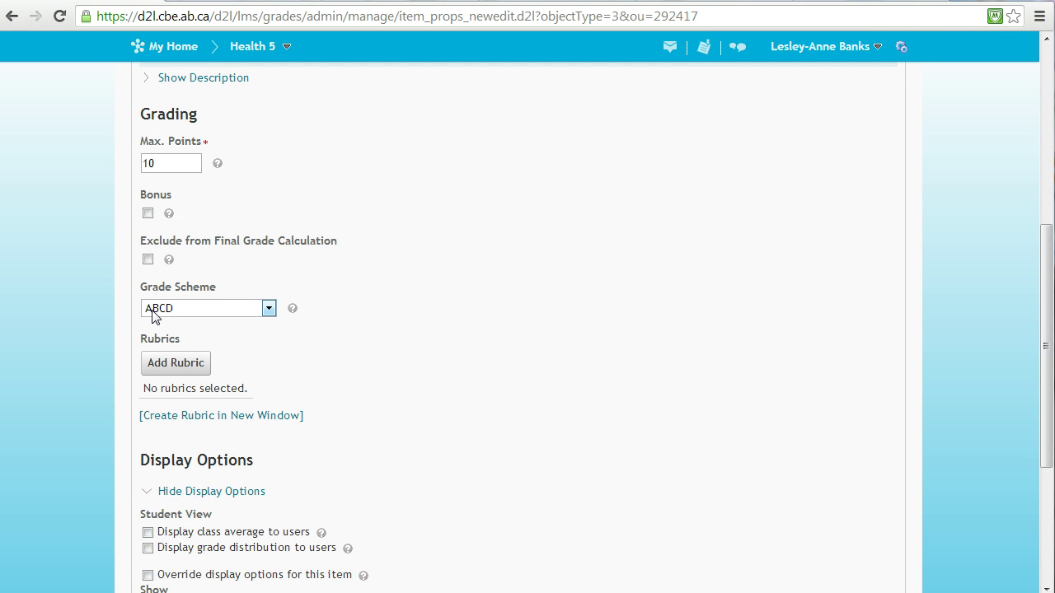
left_click(269, 312)
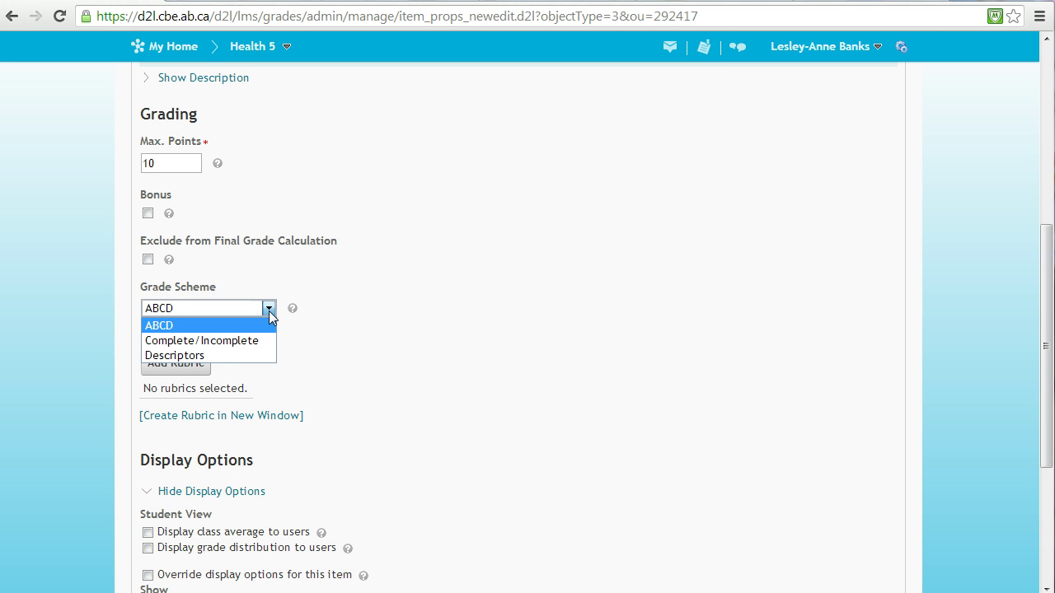
left_click(211, 355)
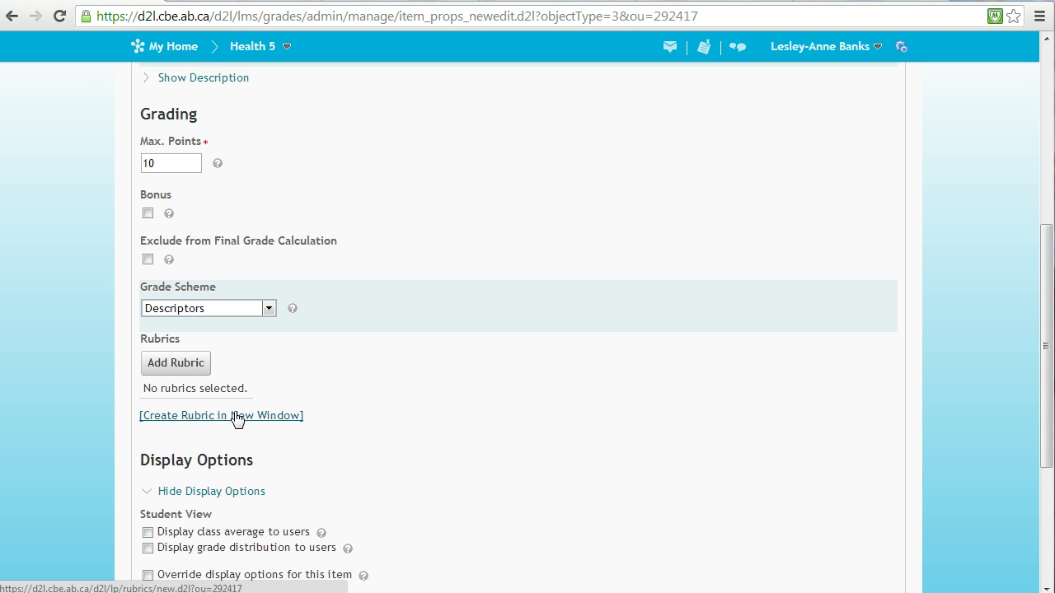
scroll(237, 419, "down", 2)
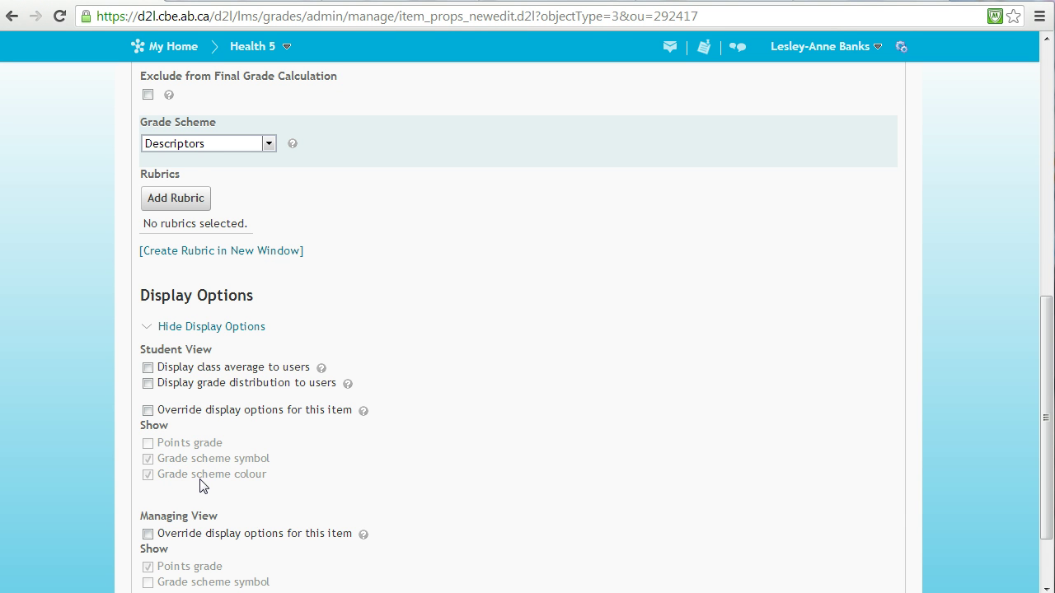
scroll(200, 486, "down", 1)
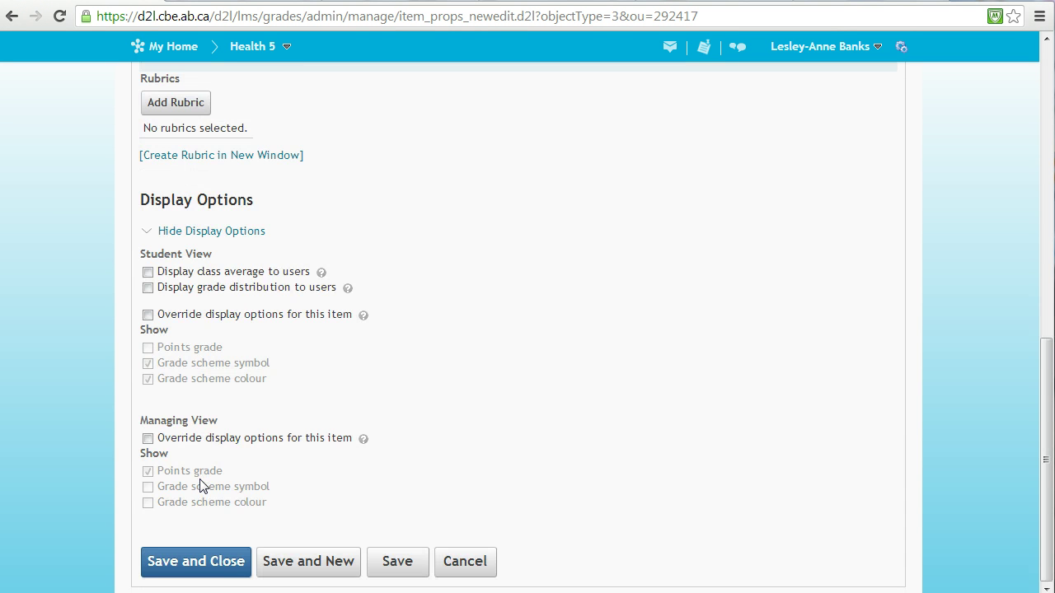
left_click(213, 562)
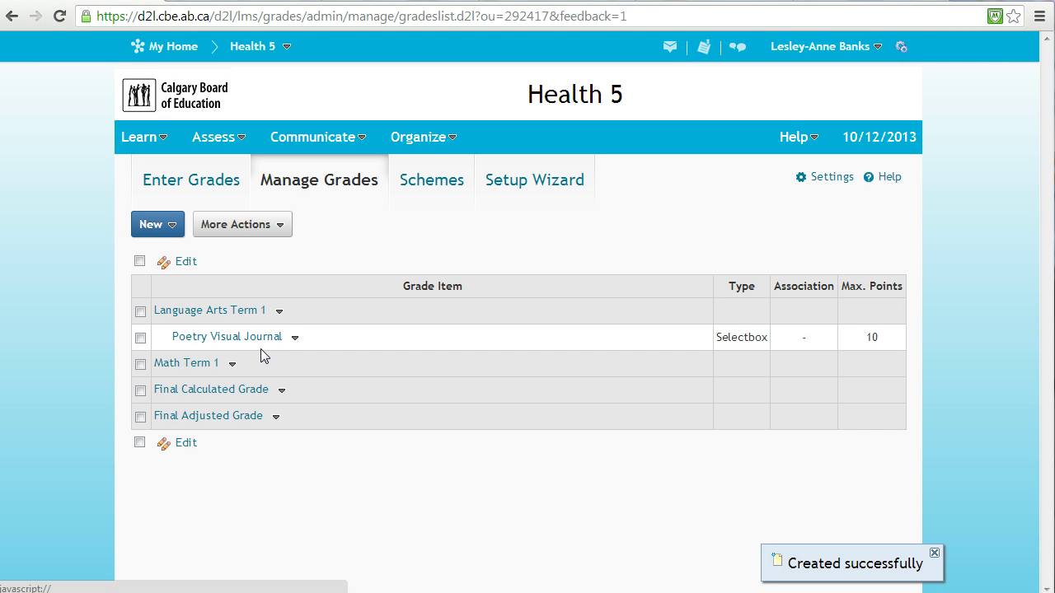
- Start a new Selectbox grade item named Patterns Assignment and assign it to the Math Term 1 category
left_click(174, 232)
left_click(170, 257)
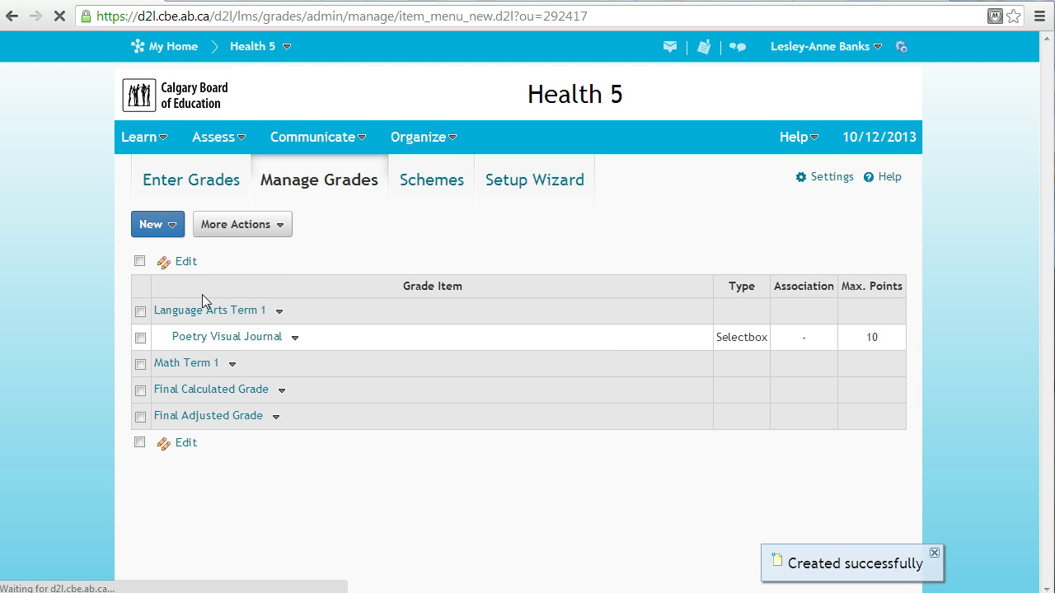
left_click(182, 328)
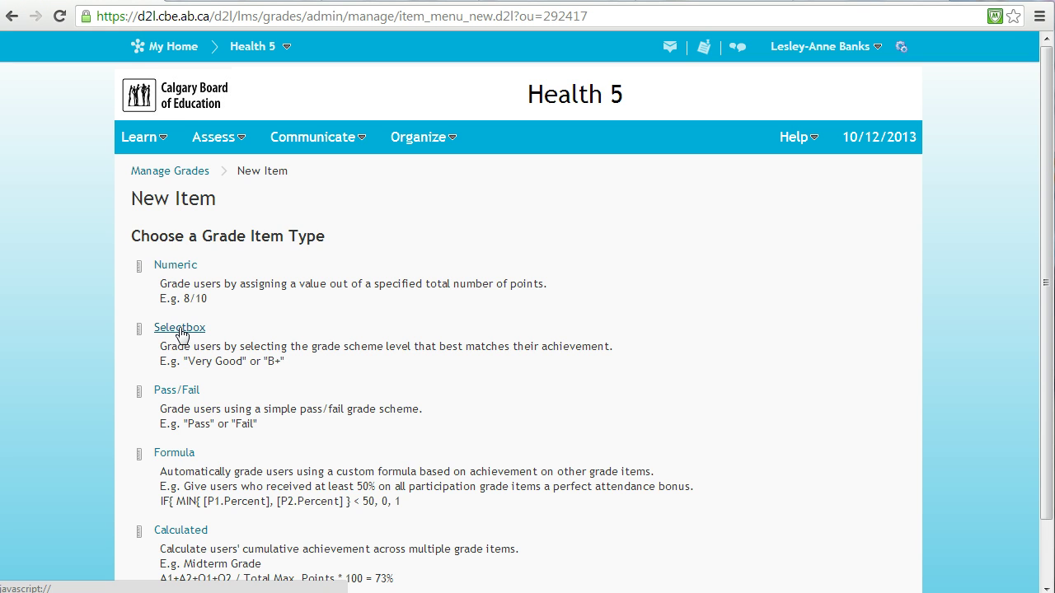
left_click(172, 348)
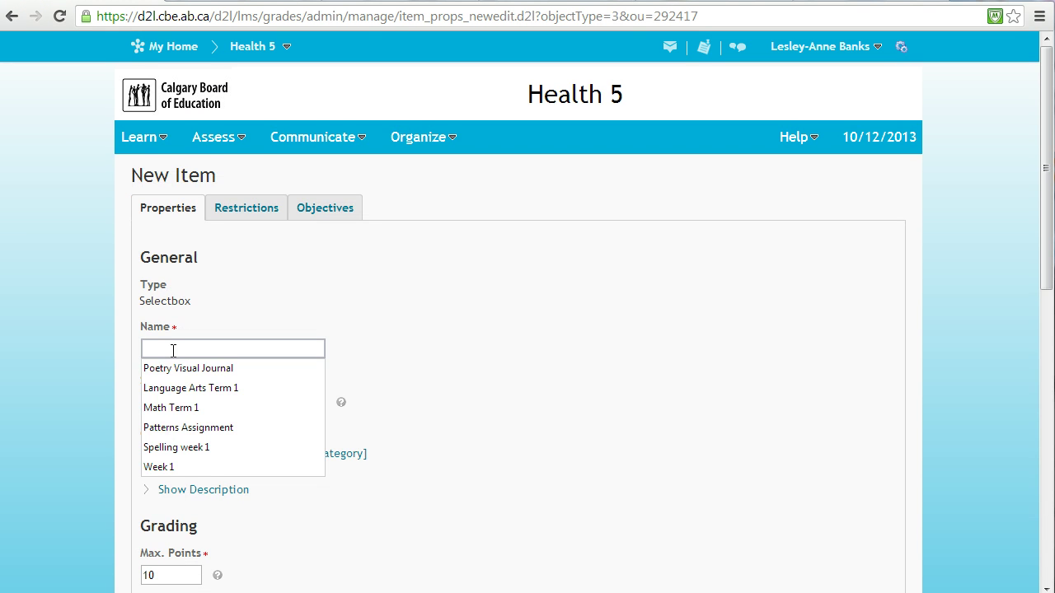
left_click(175, 427)
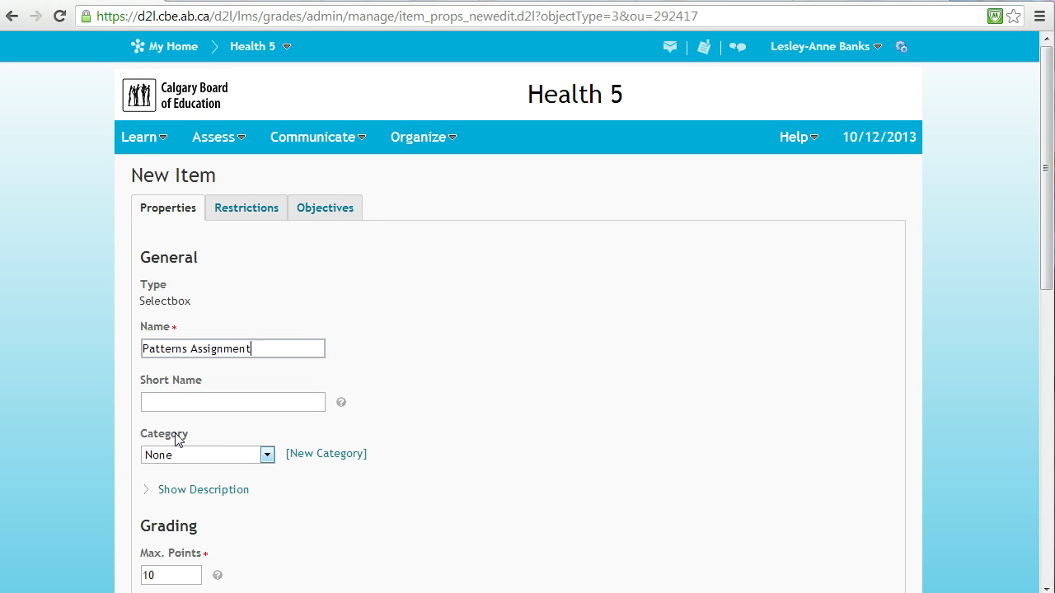
left_click(266, 455)
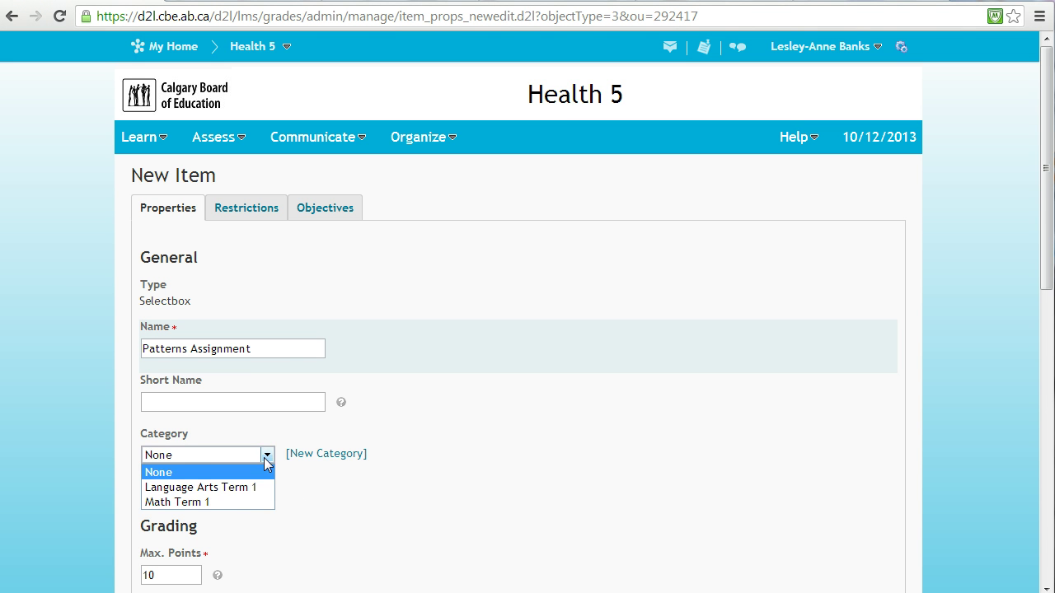
left_click(209, 499)
- Choose the ABCD grade scheme for Patterns Assignment and save it, continuing directly to another new item
scroll(365, 532, "down", 5)
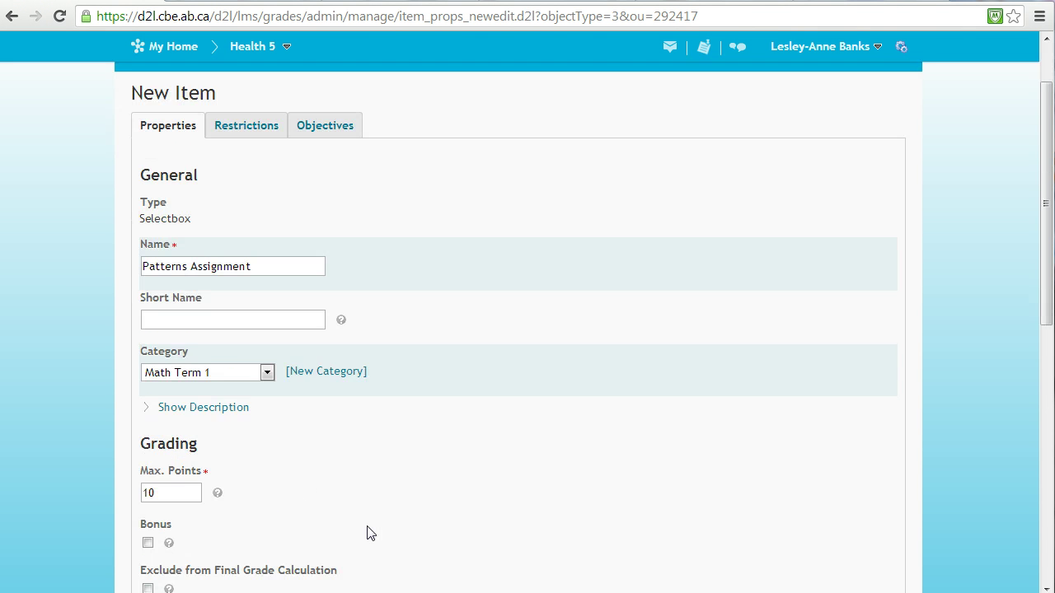
left_click(253, 397)
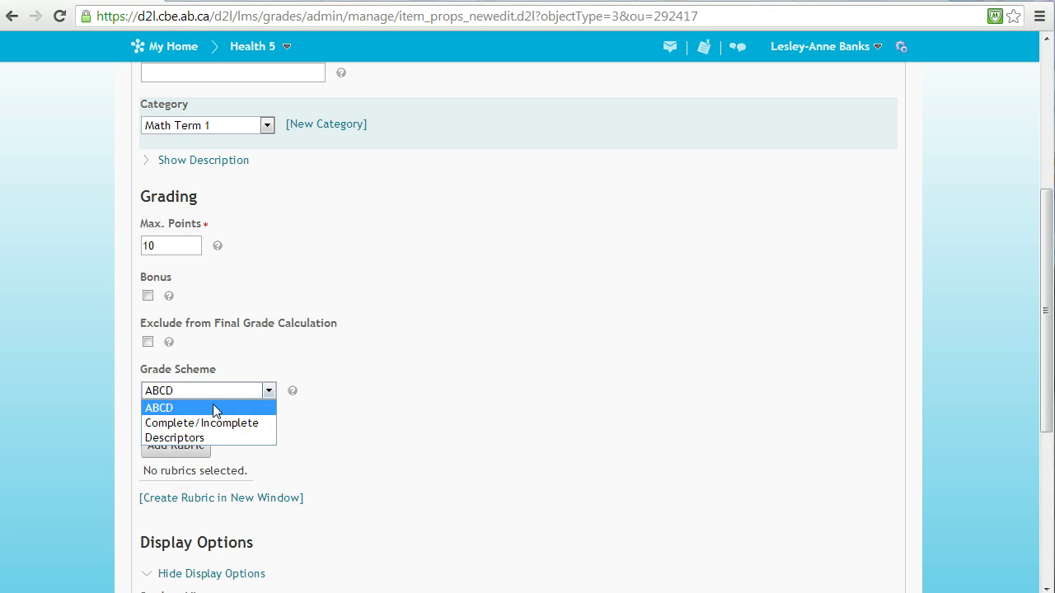
left_click(158, 407)
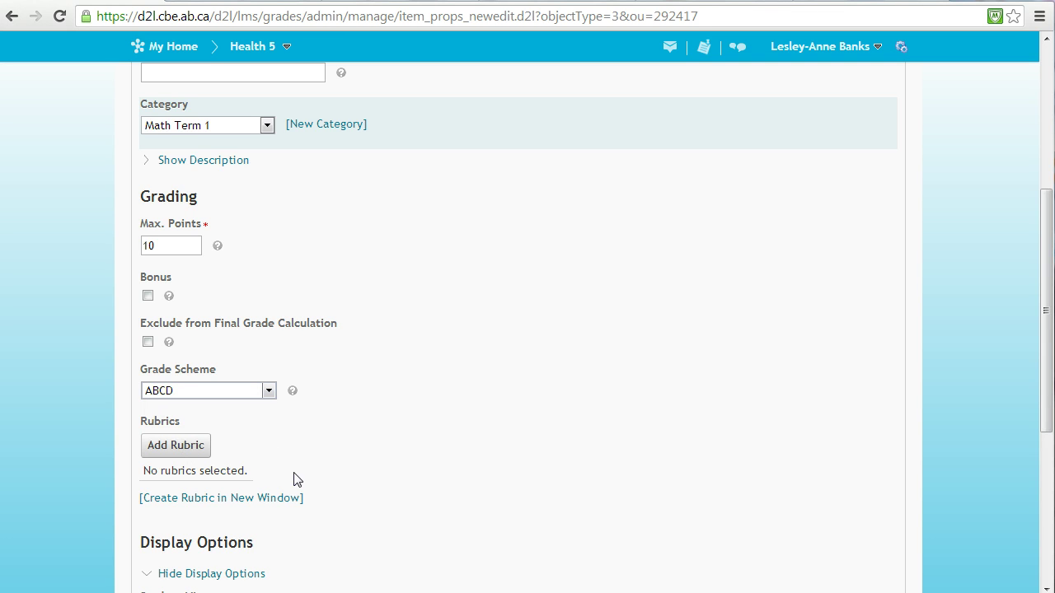
scroll(295, 474, "down", 5)
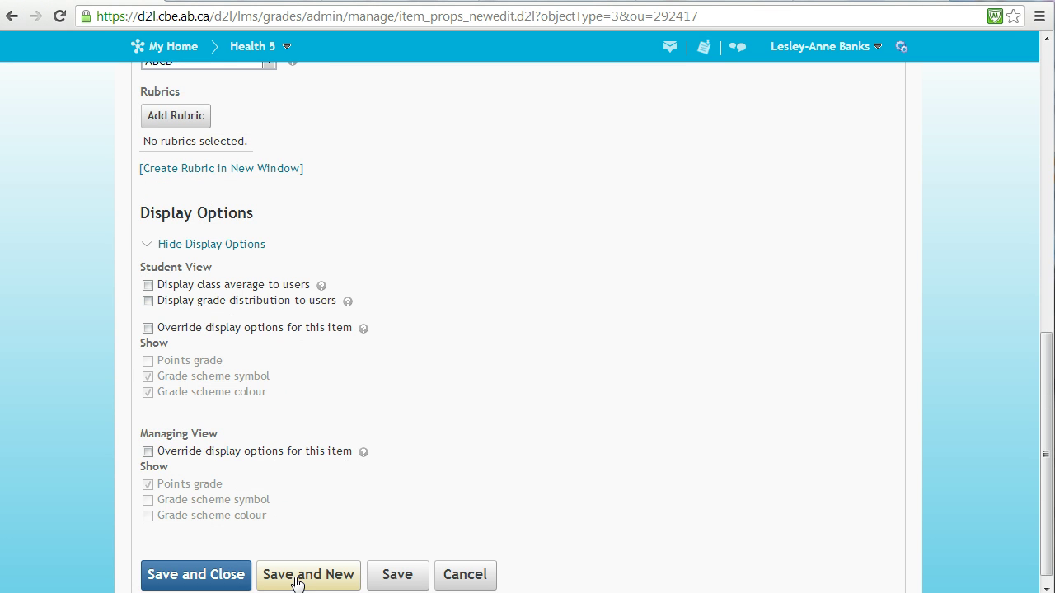
left_click(295, 581)
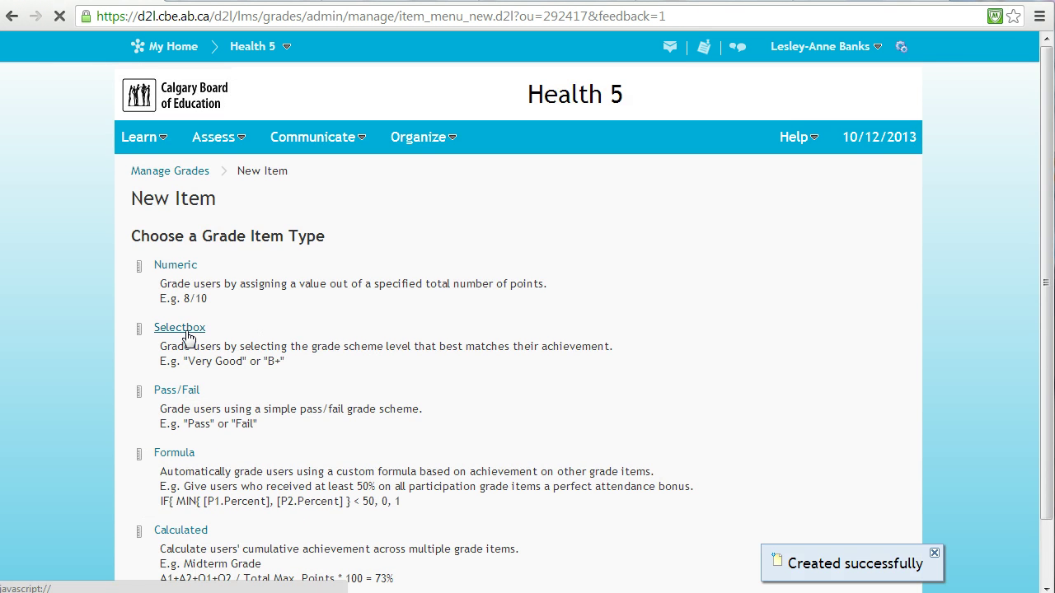
- Make the new item a Selectbox named D2L introduction quiz and assign it to the Math Term 1 category
left_click(187, 333)
left_click(181, 347)
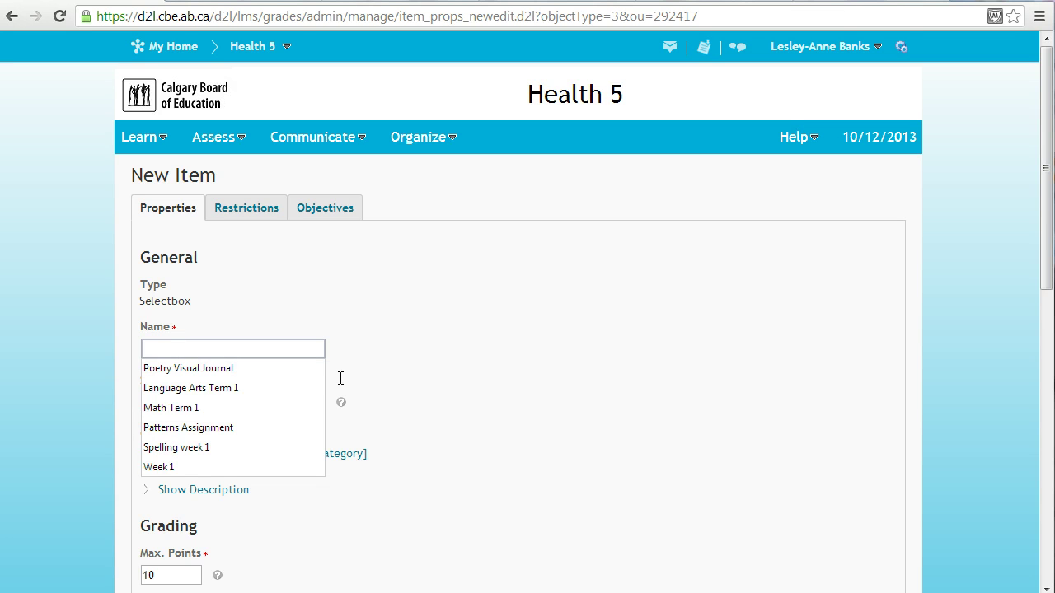
type("D2L introduction quiz")
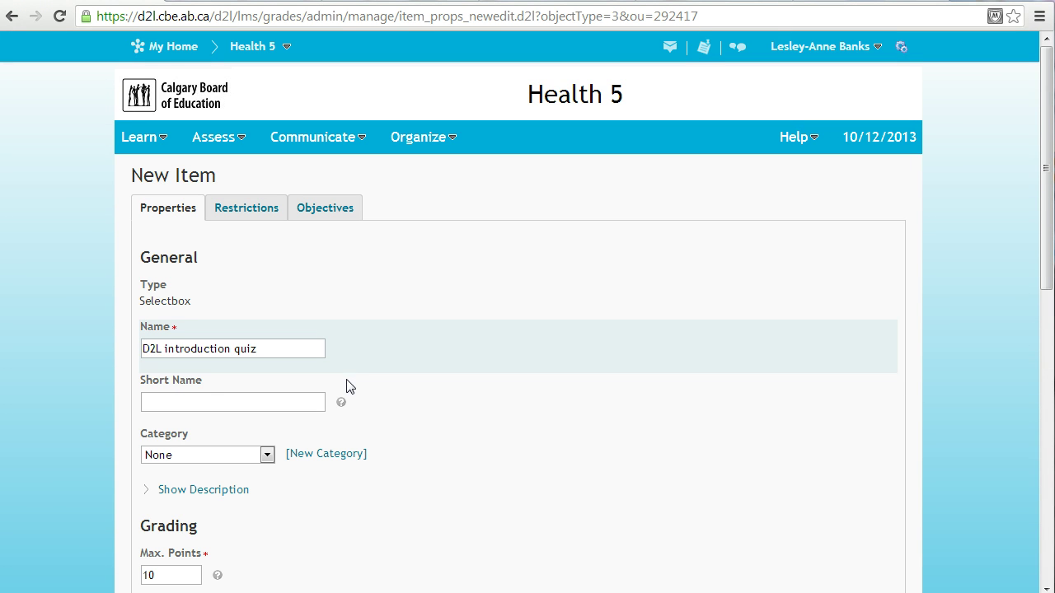
left_click(266, 455)
left_click(216, 501)
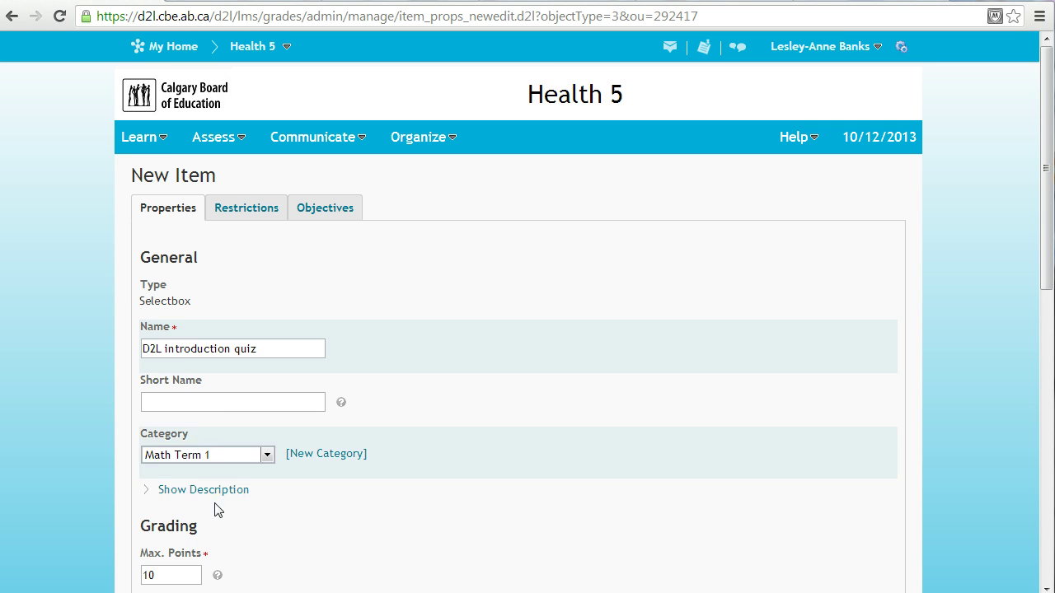
- Set the D2L introduction quiz's grade scheme to Complete/Incomplete, and save and close the item
scroll(184, 466, "down", 1)
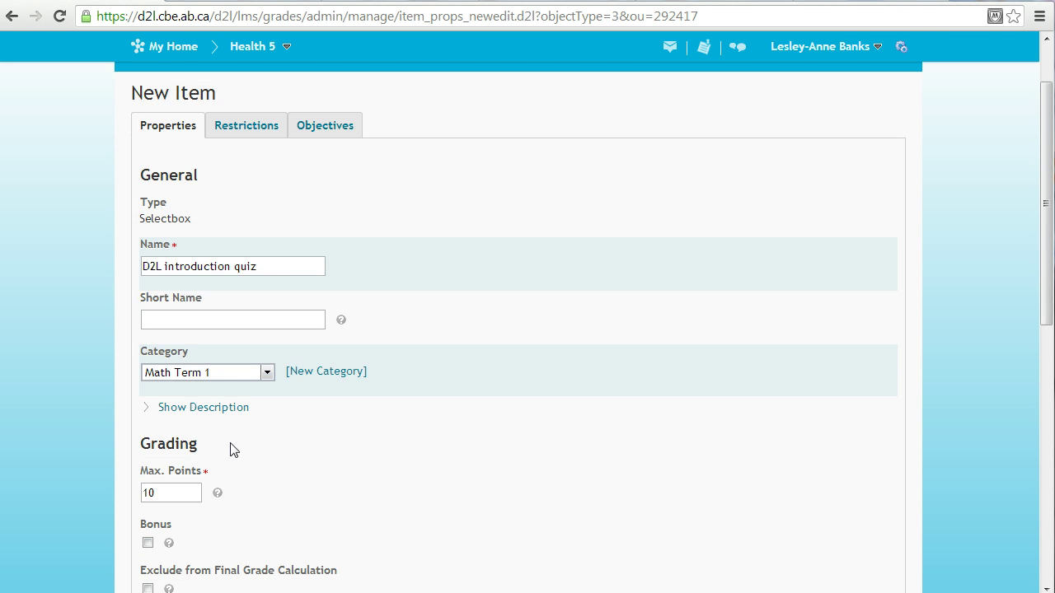
scroll(226, 519, "down", 2)
left_click(239, 474)
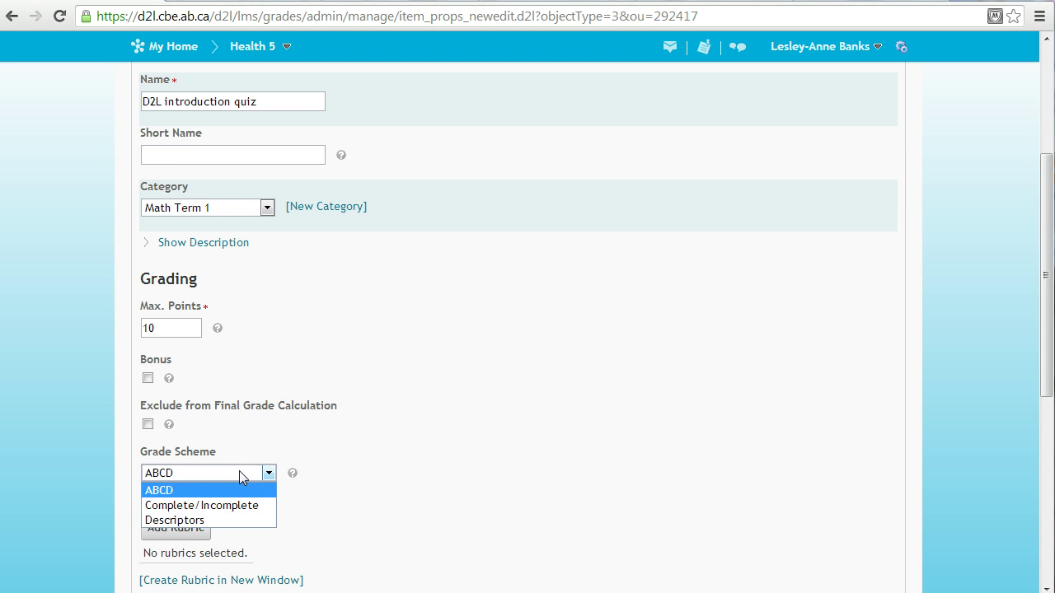
left_click(232, 505)
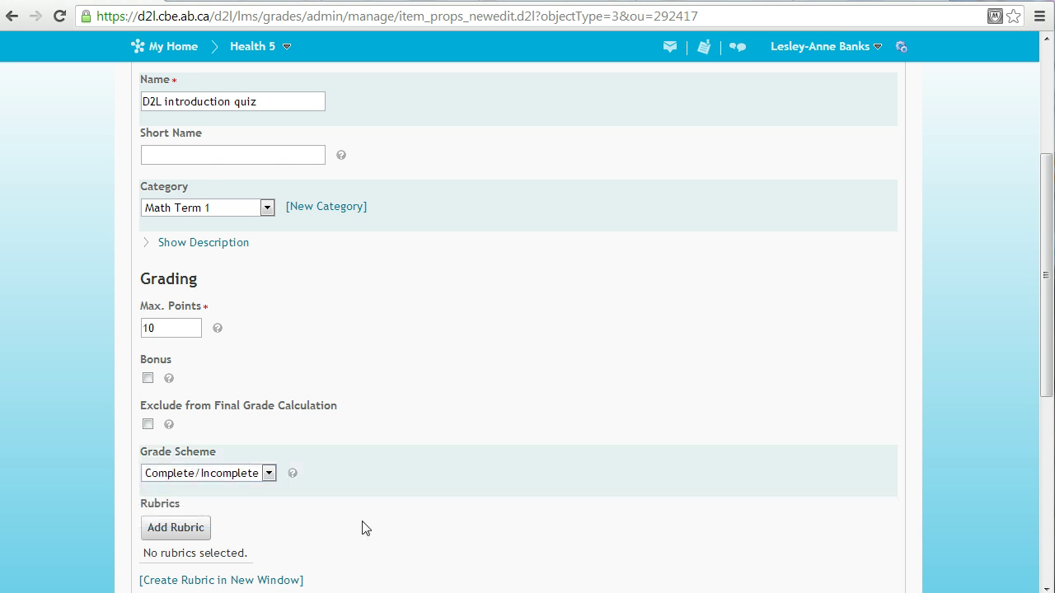
scroll(362, 527, "down", 3)
scroll(366, 529, "down", 2)
scroll(365, 529, "down", 1)
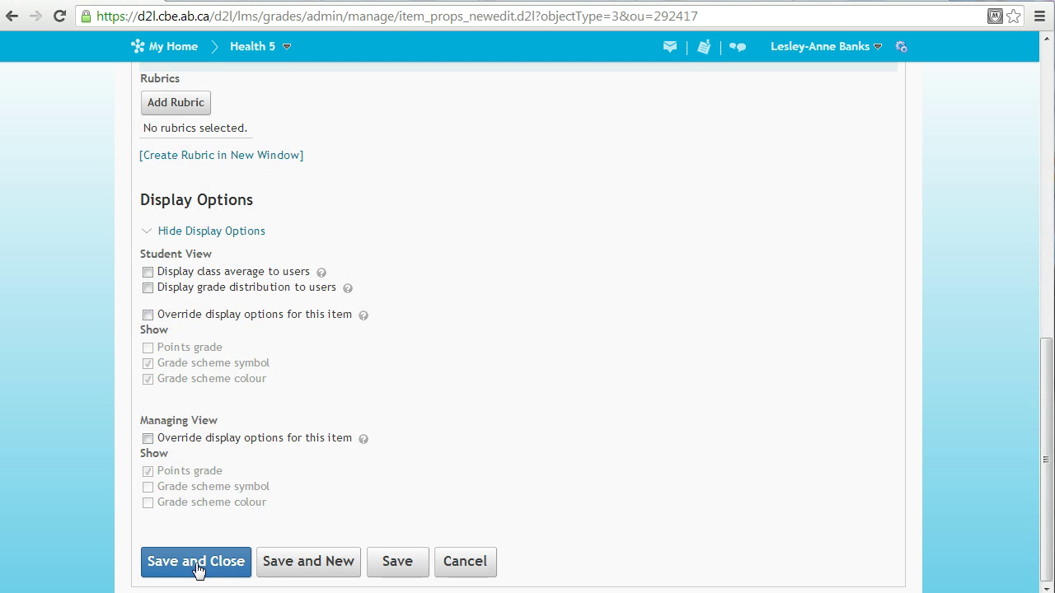
left_click(221, 573)
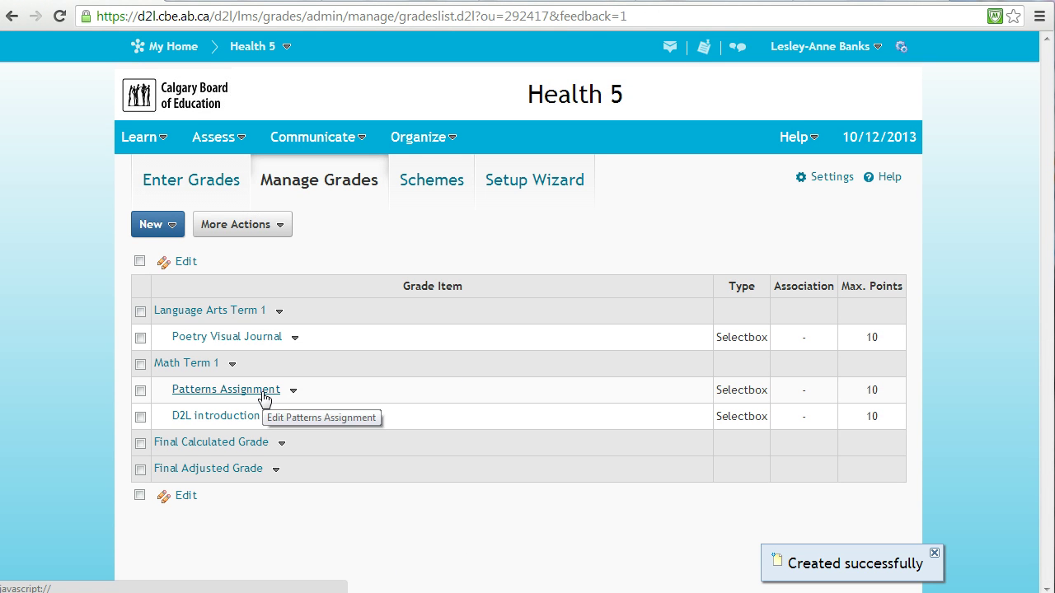
- Start a new Numeric grade item and name it Spelling week 1
left_click(174, 231)
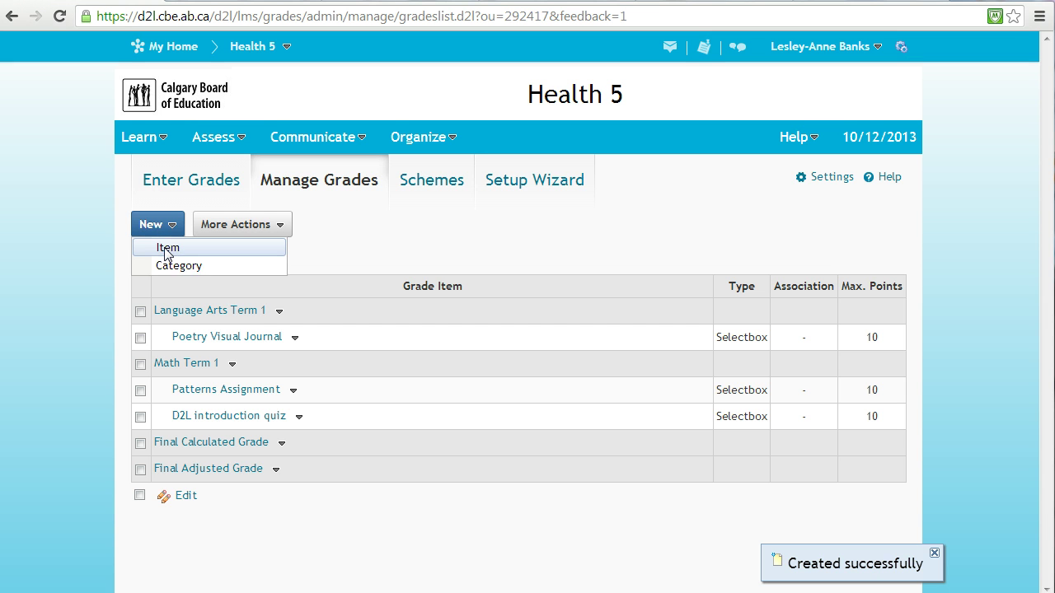
left_click(167, 249)
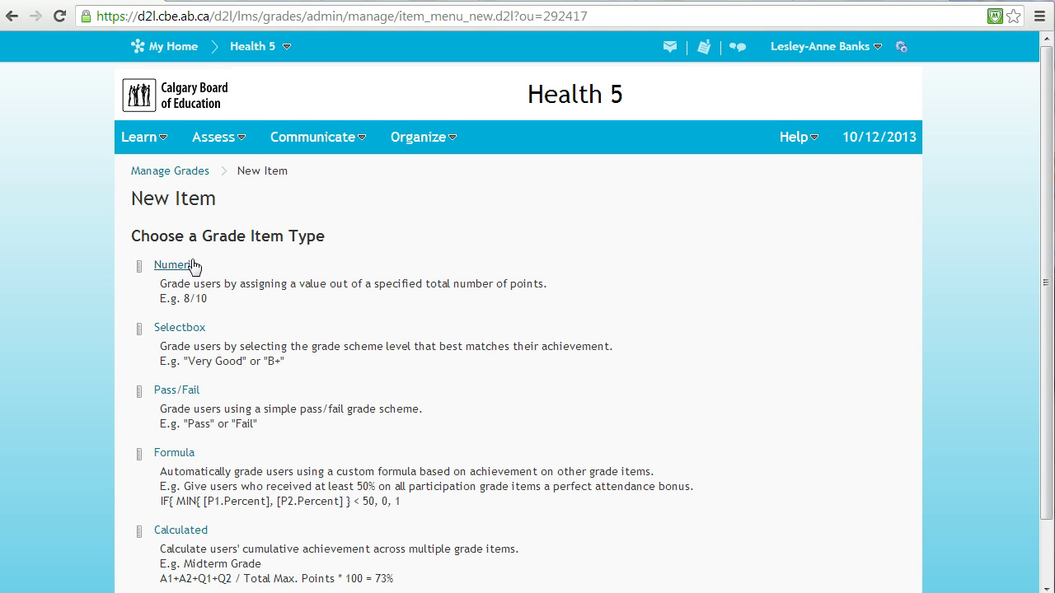
left_click(190, 265)
left_click(168, 340)
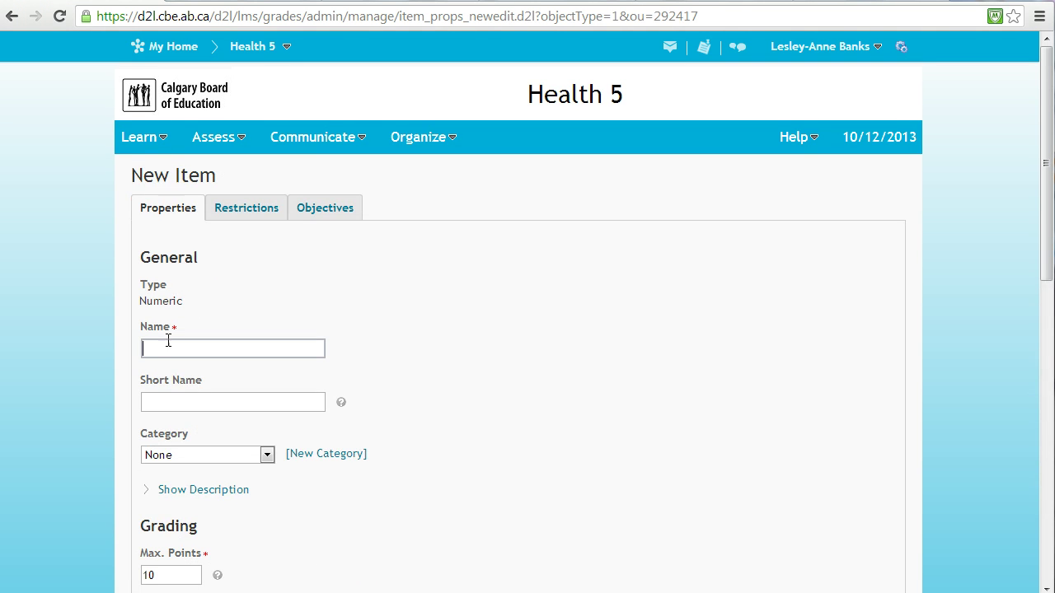
type("S")
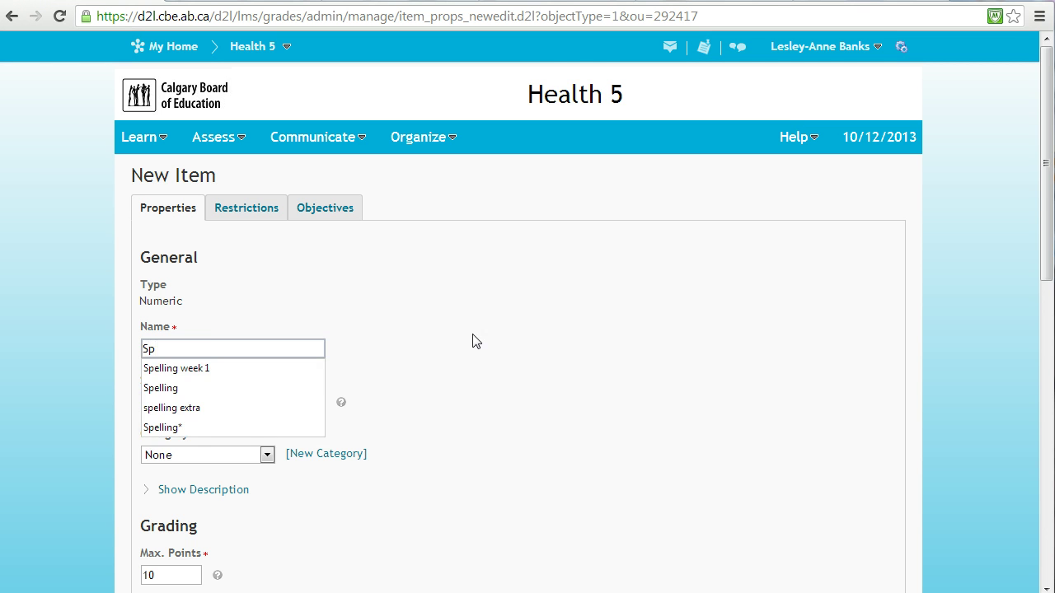
type("p")
key("Down")
key("Return")
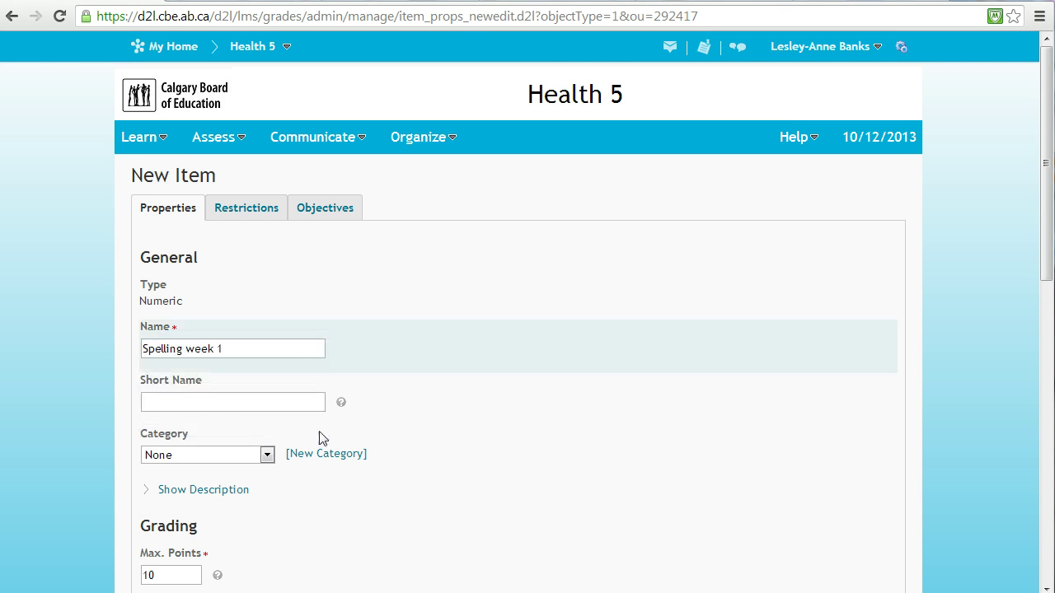
- Create and save a new category named Spelling from within the Spelling week 1 item, assigning the item to it
scroll(260, 458, "down", 1)
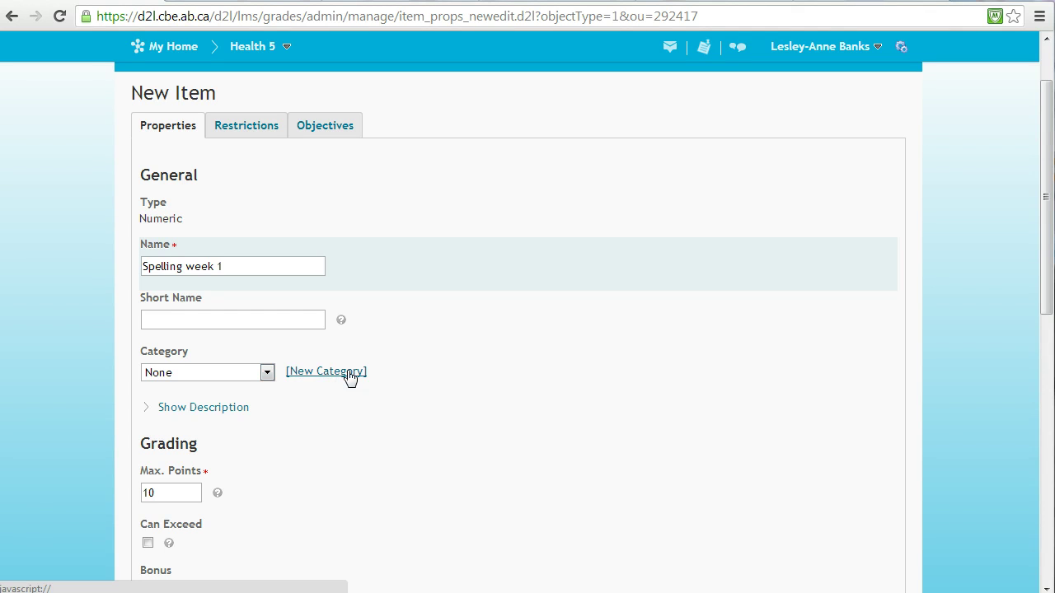
left_click(266, 373)
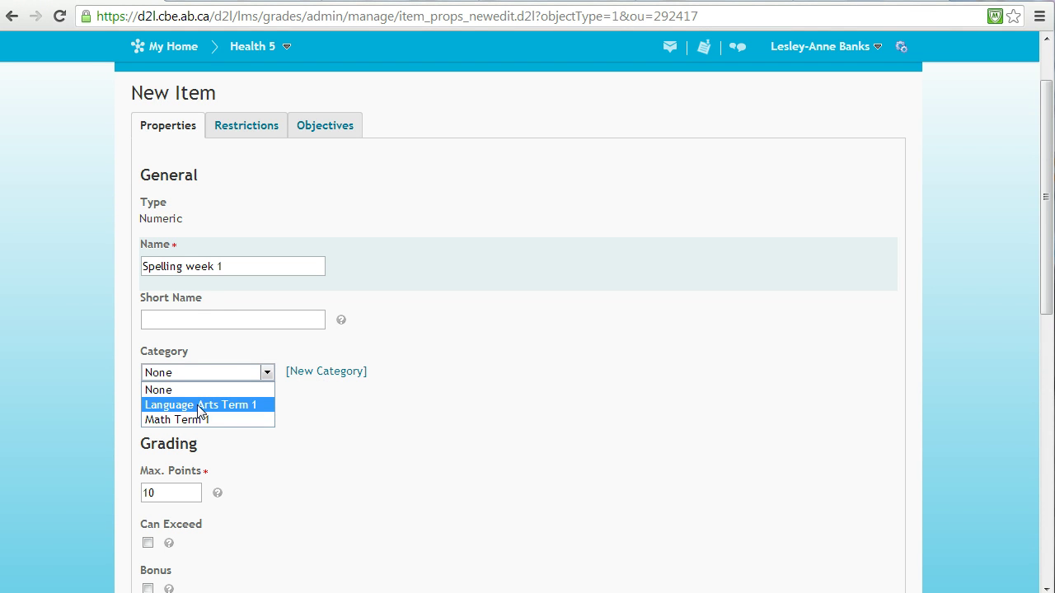
left_click(331, 375)
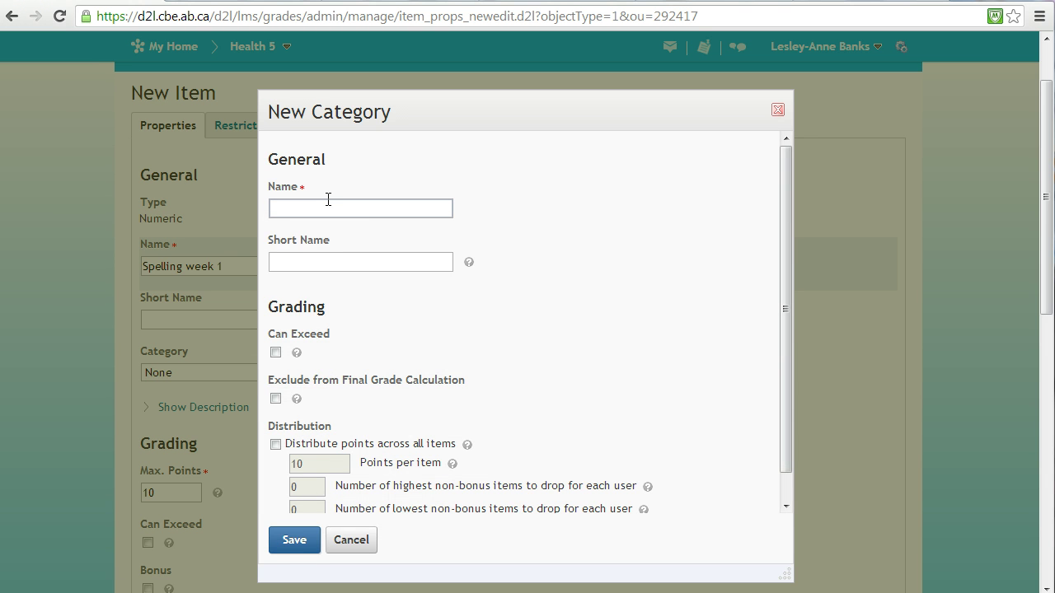
type("pelling")
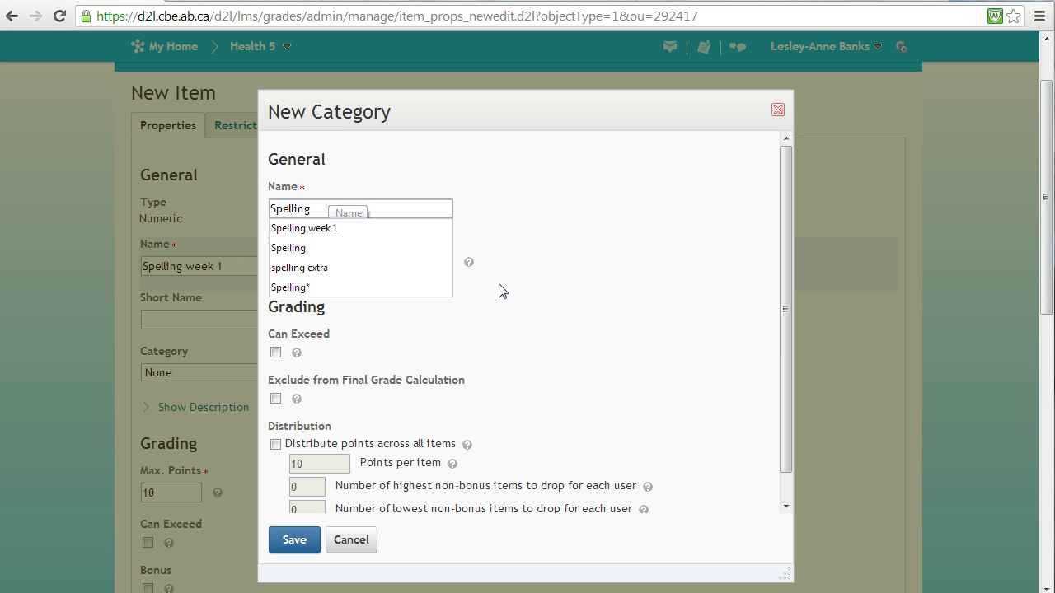
left_click(500, 289)
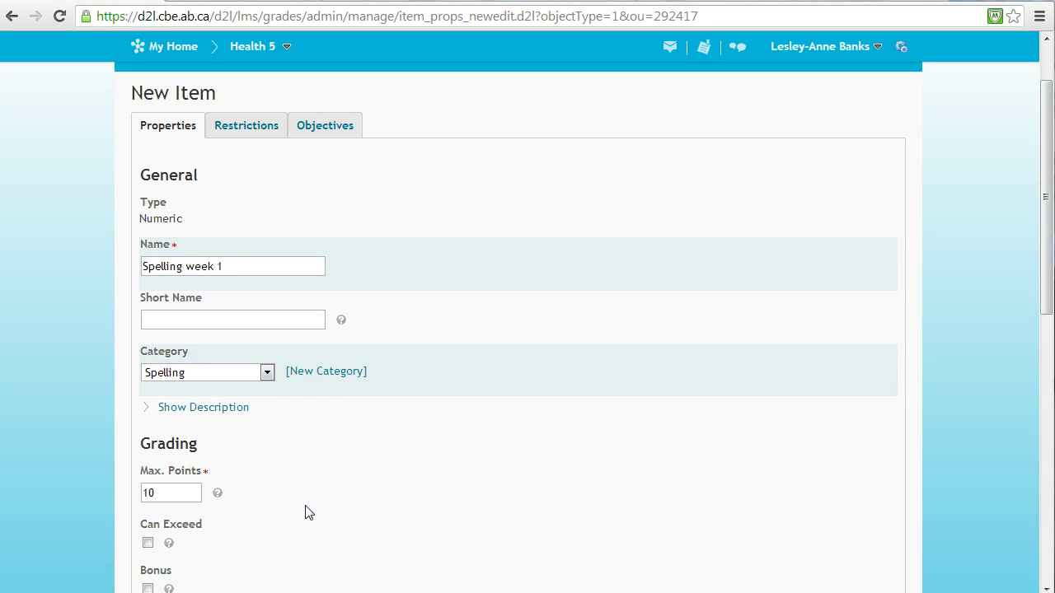
- Override the student view display options for Spelling week 1 to show only the points grade, and save and close the item
scroll(305, 513, "down", 7)
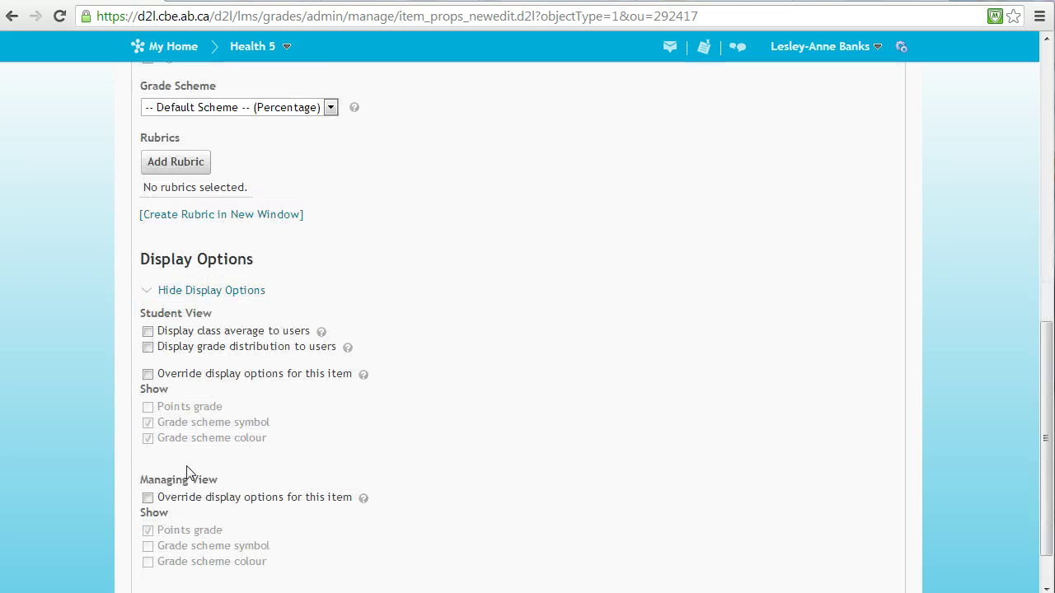
left_click(147, 375)
left_click(148, 437)
left_click(148, 423)
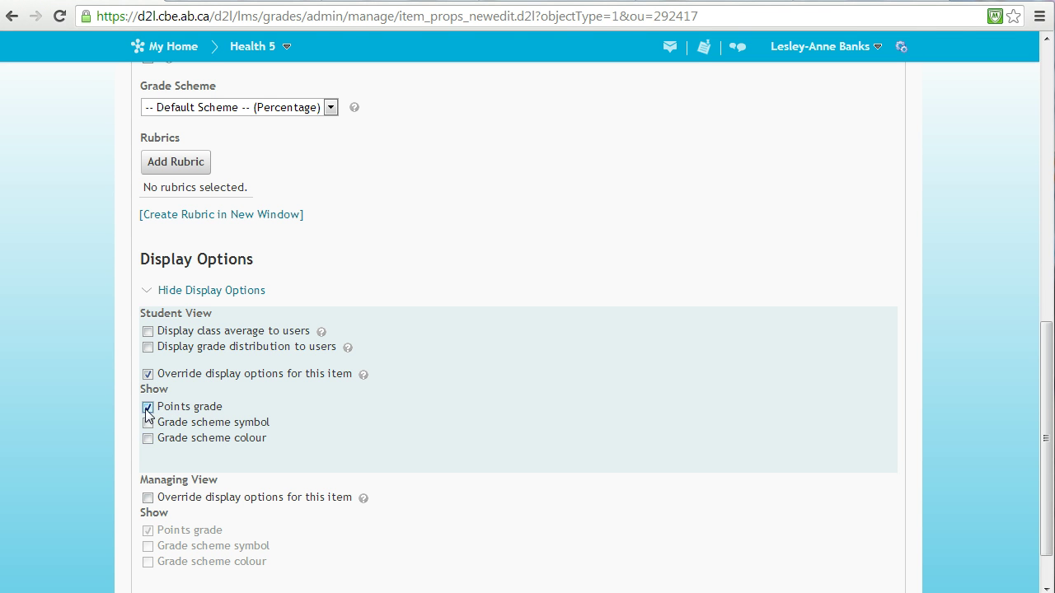
scroll(245, 441, "down", 1)
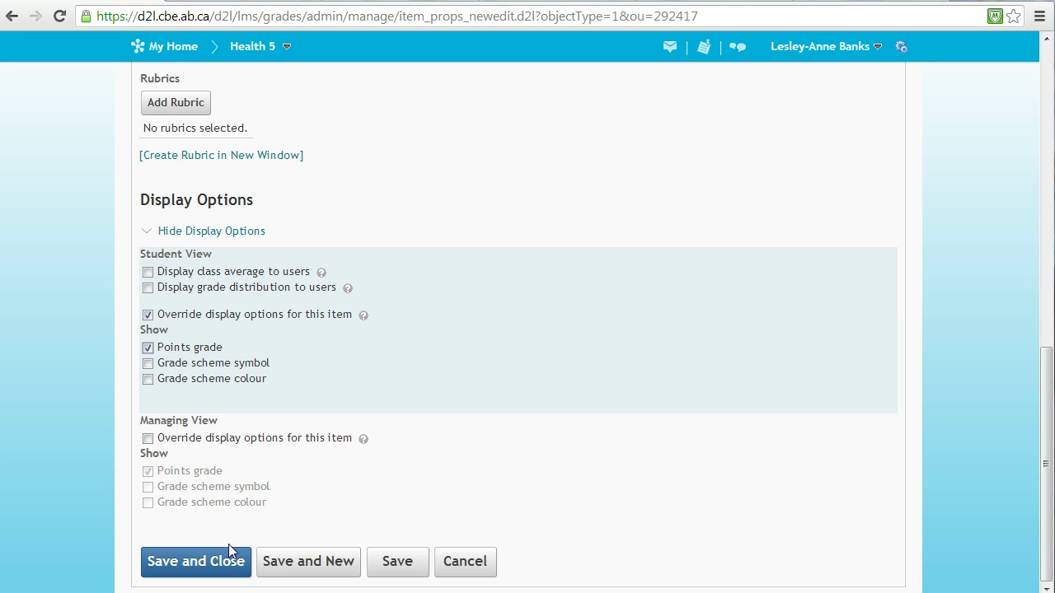
left_click(167, 563)
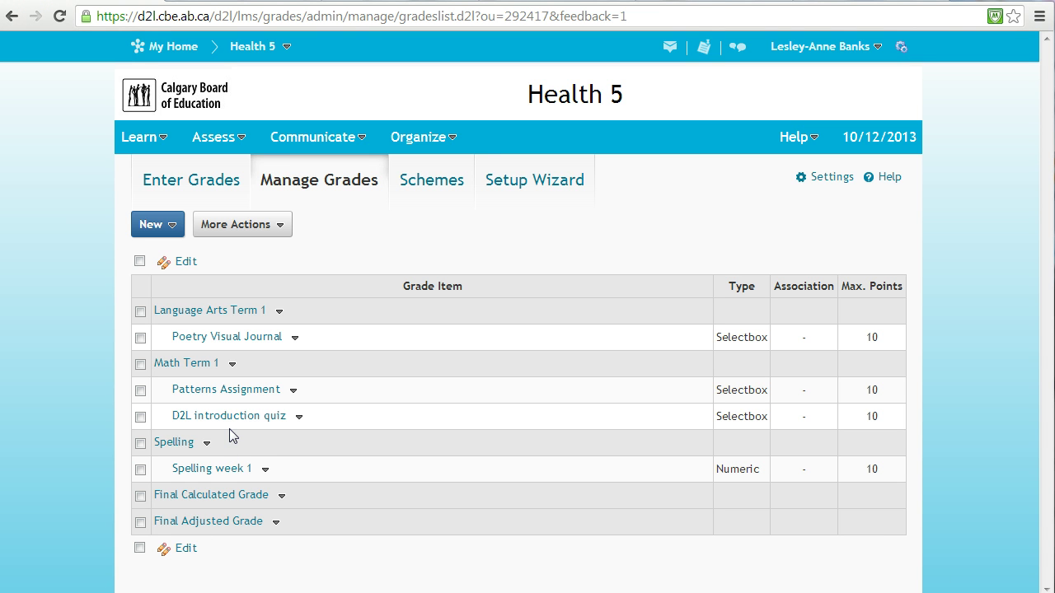
- Reopen Spelling week 1 to review its display options, and save and close it
left_click(174, 474)
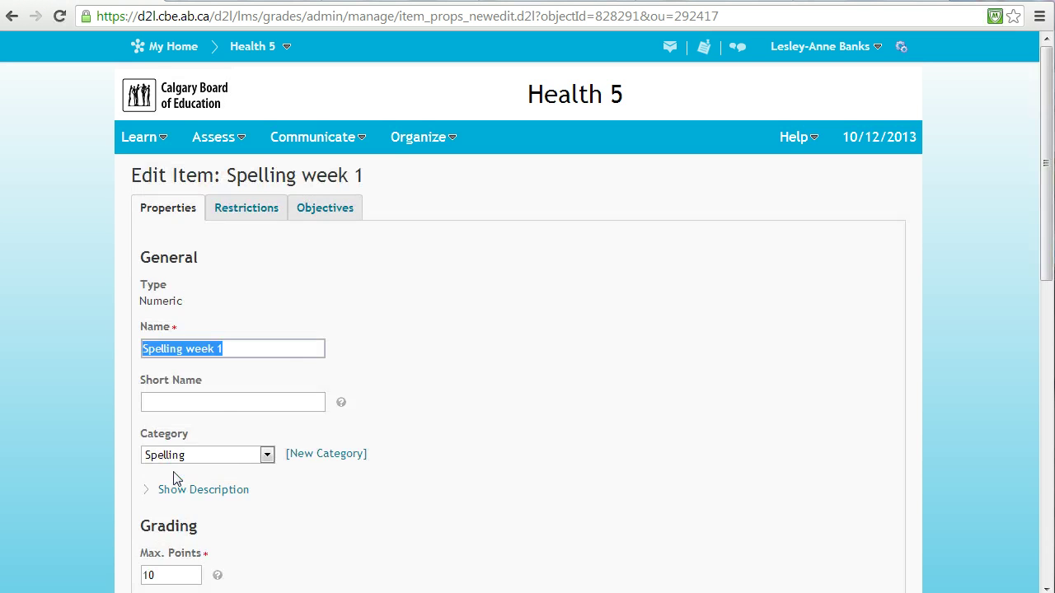
scroll(173, 478, "down", 9)
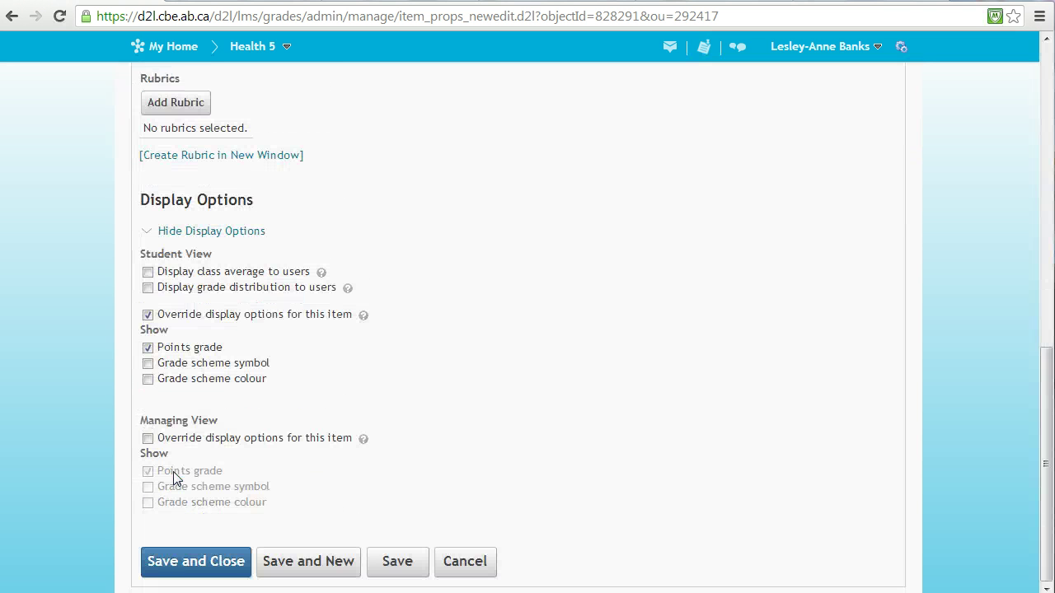
left_click(165, 567)
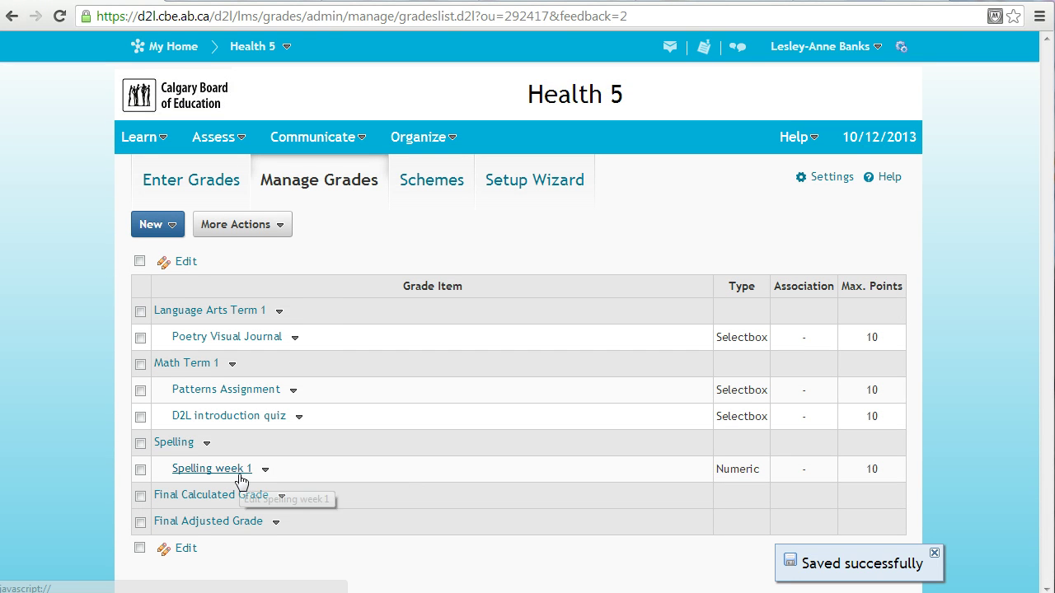
left_click(280, 233)
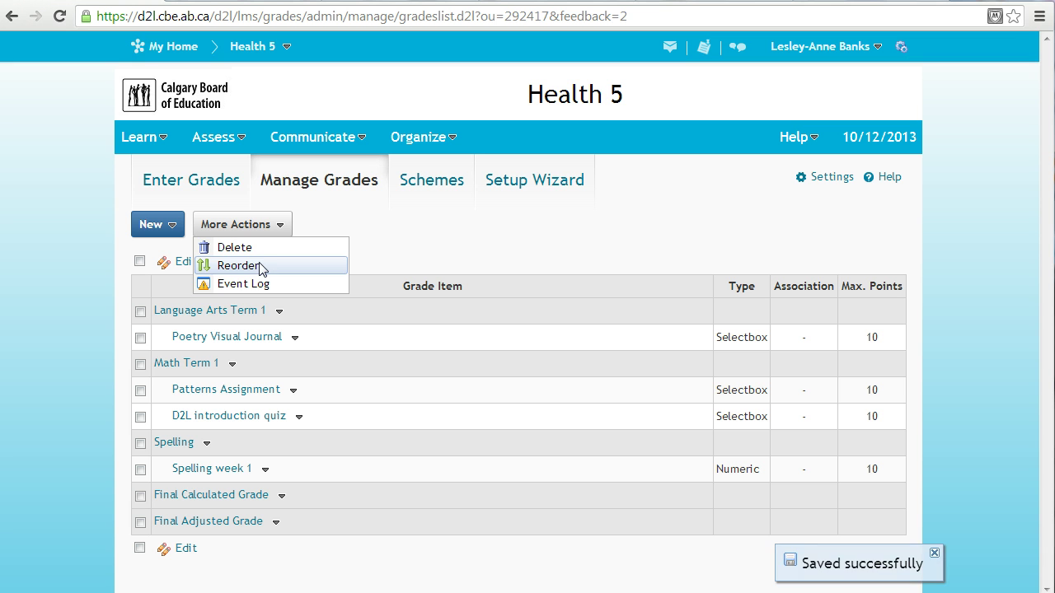
left_click(388, 504)
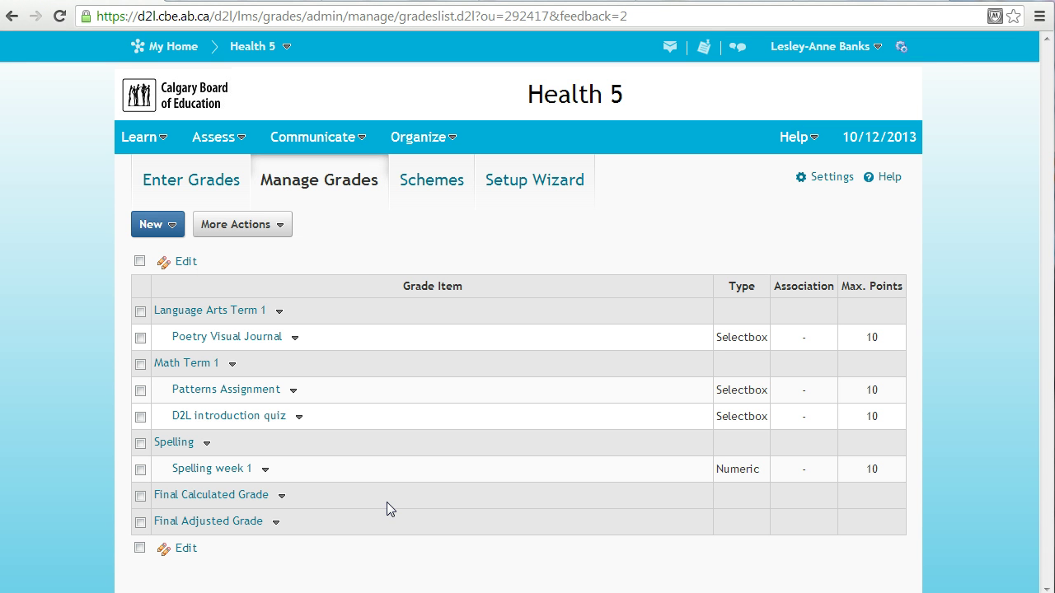